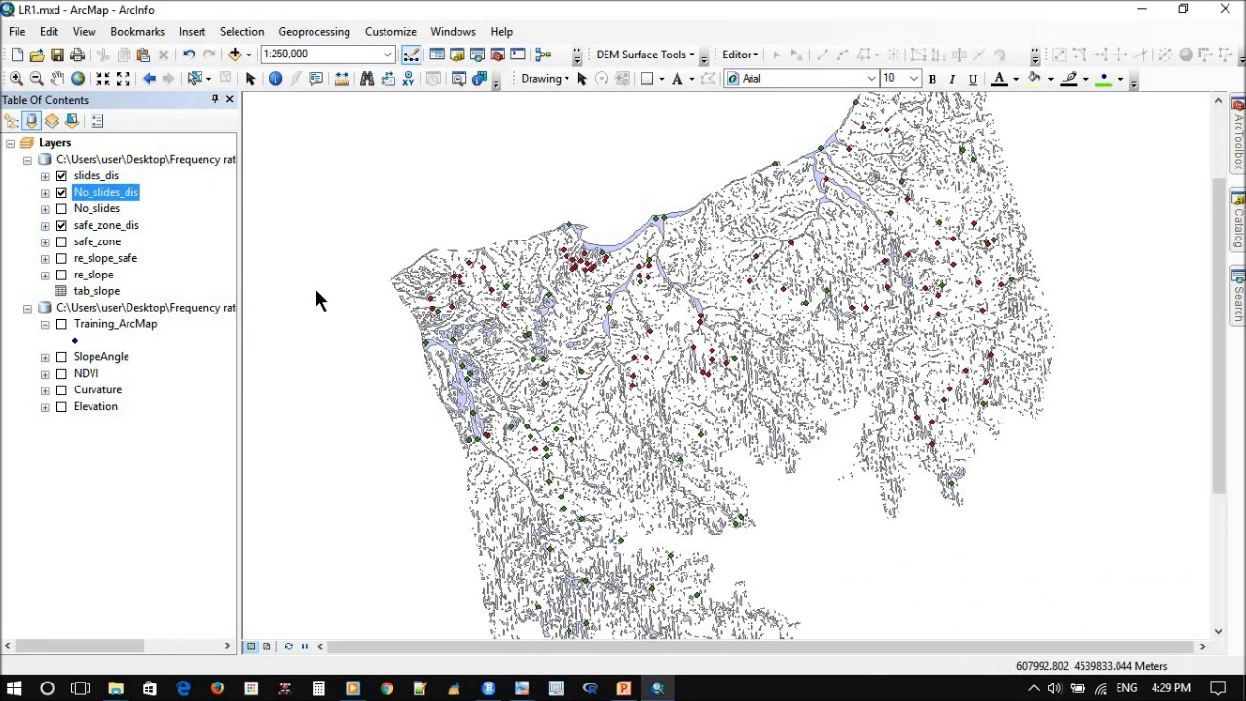
# Step: Zoom out over the slide and no-slide points and select the slides_dis layer
pyautogui.scroll(-2, 315, 290)
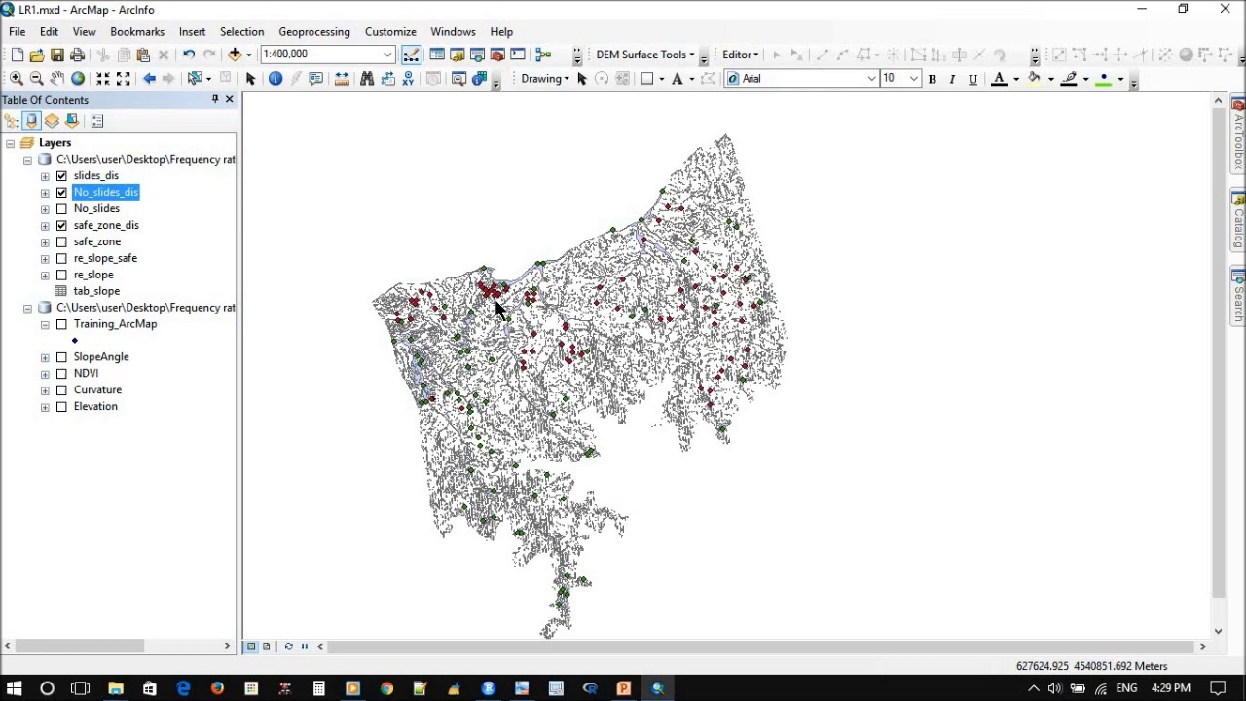
pyautogui.click(107, 177)
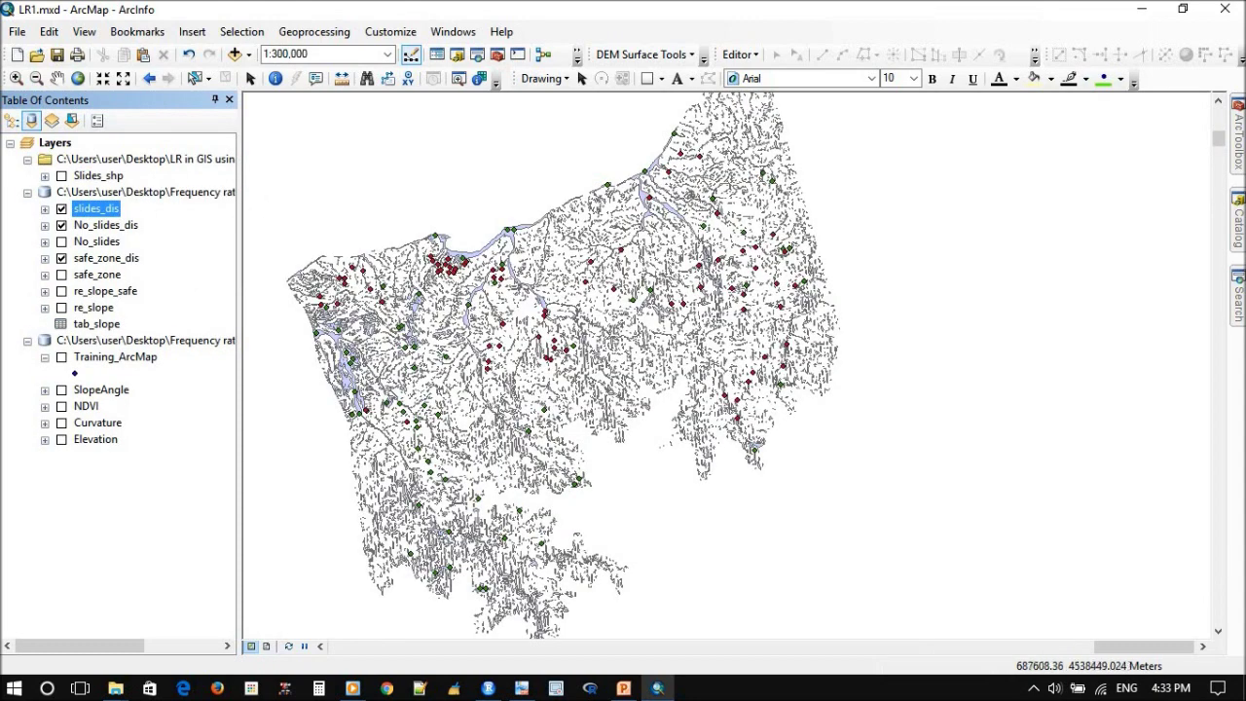
# Step: Find the Merge tool and add slides_dis and No_slides_dis as its inputs
pyautogui.click(1239, 293)
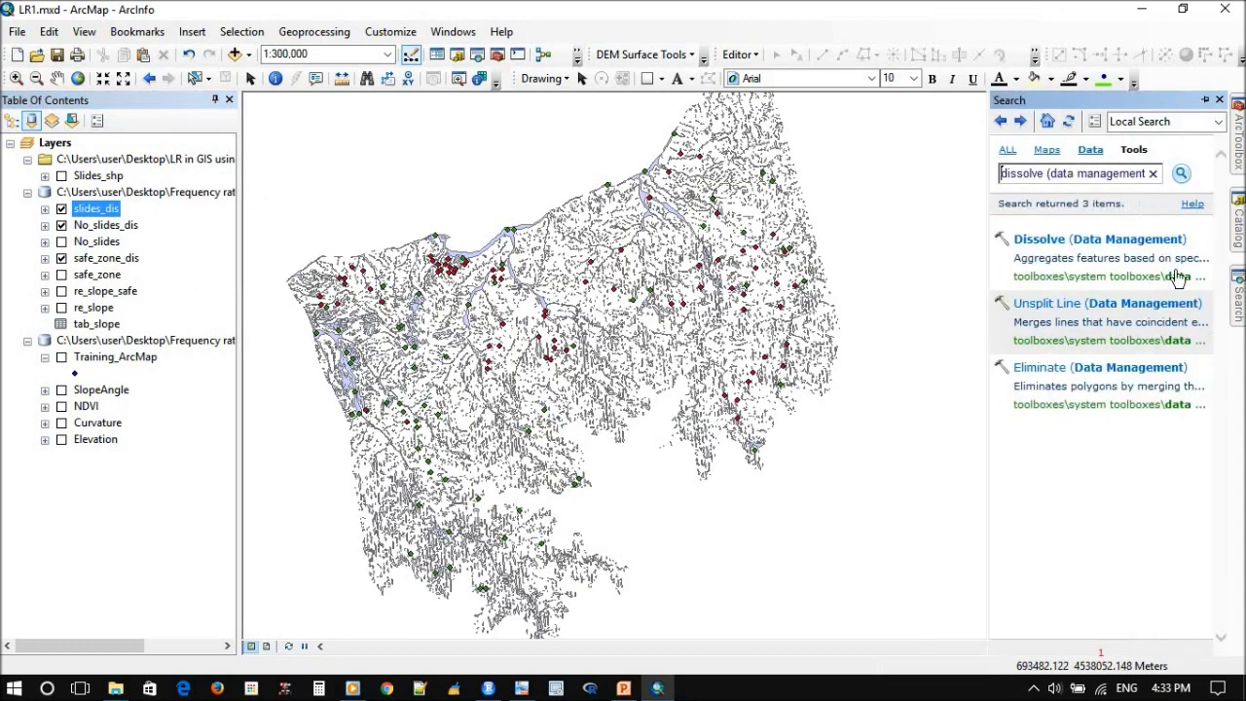
pyautogui.click(1138, 175)
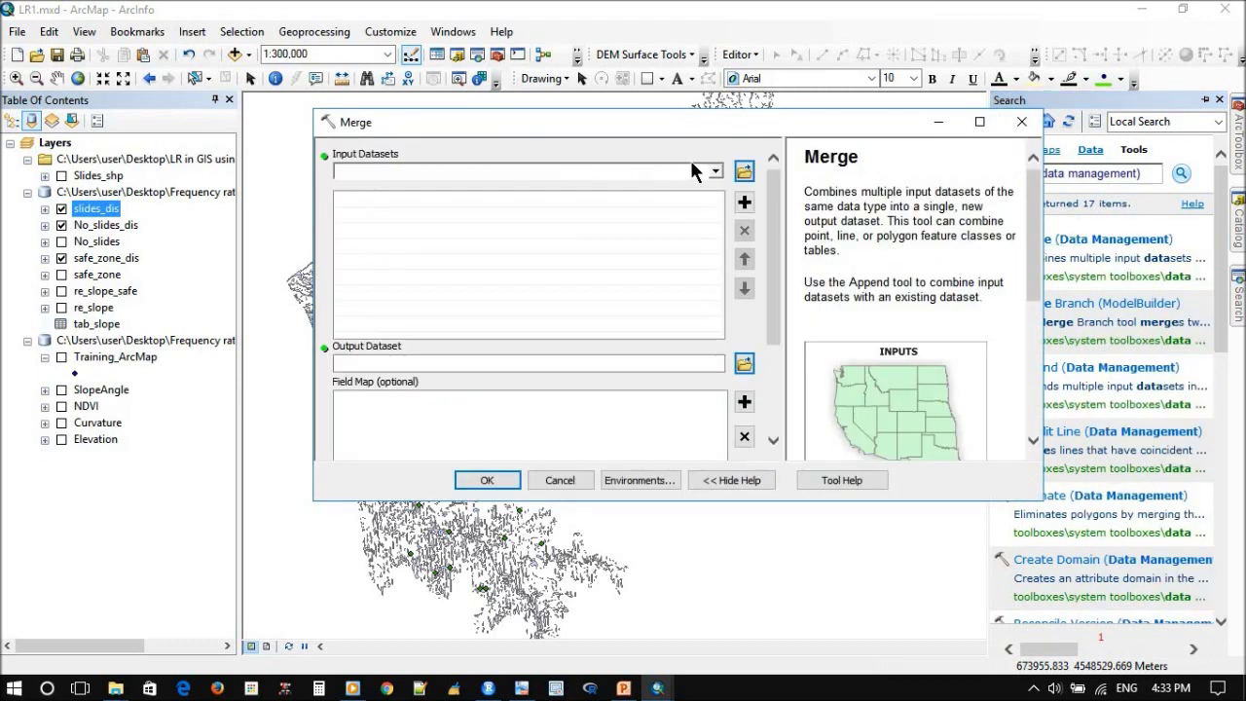
pyautogui.click(717, 170)
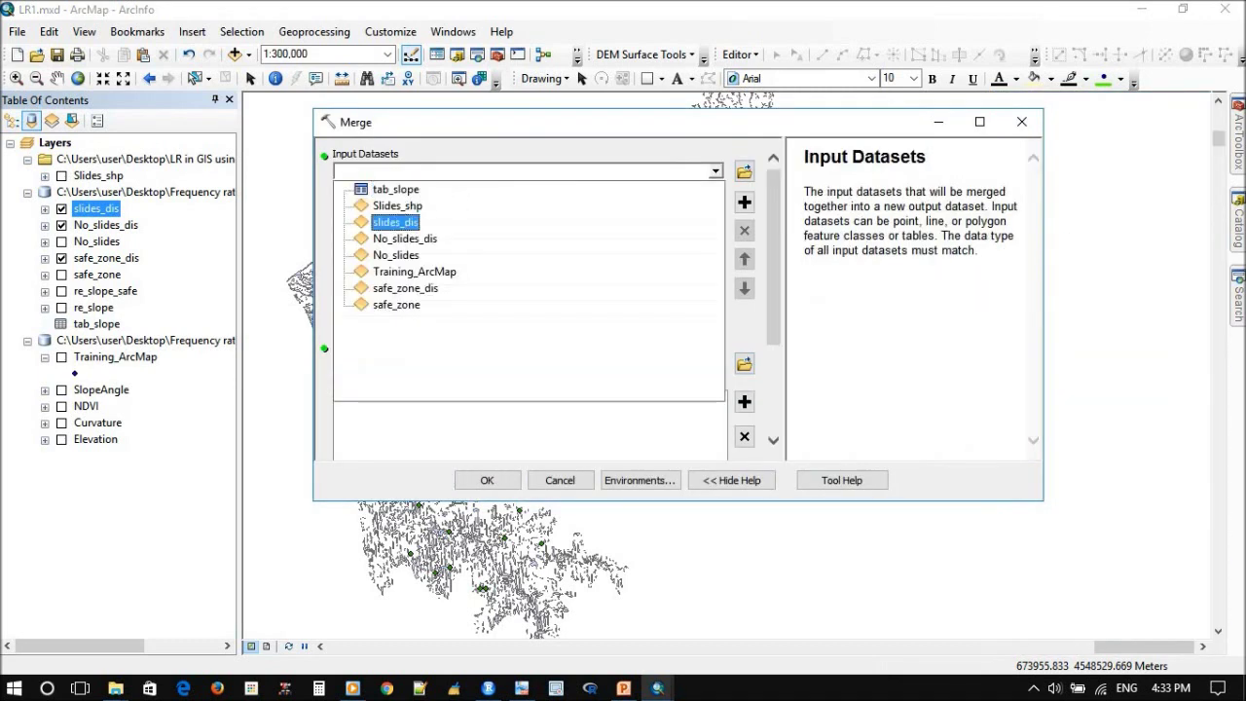
pyautogui.click(398, 222)
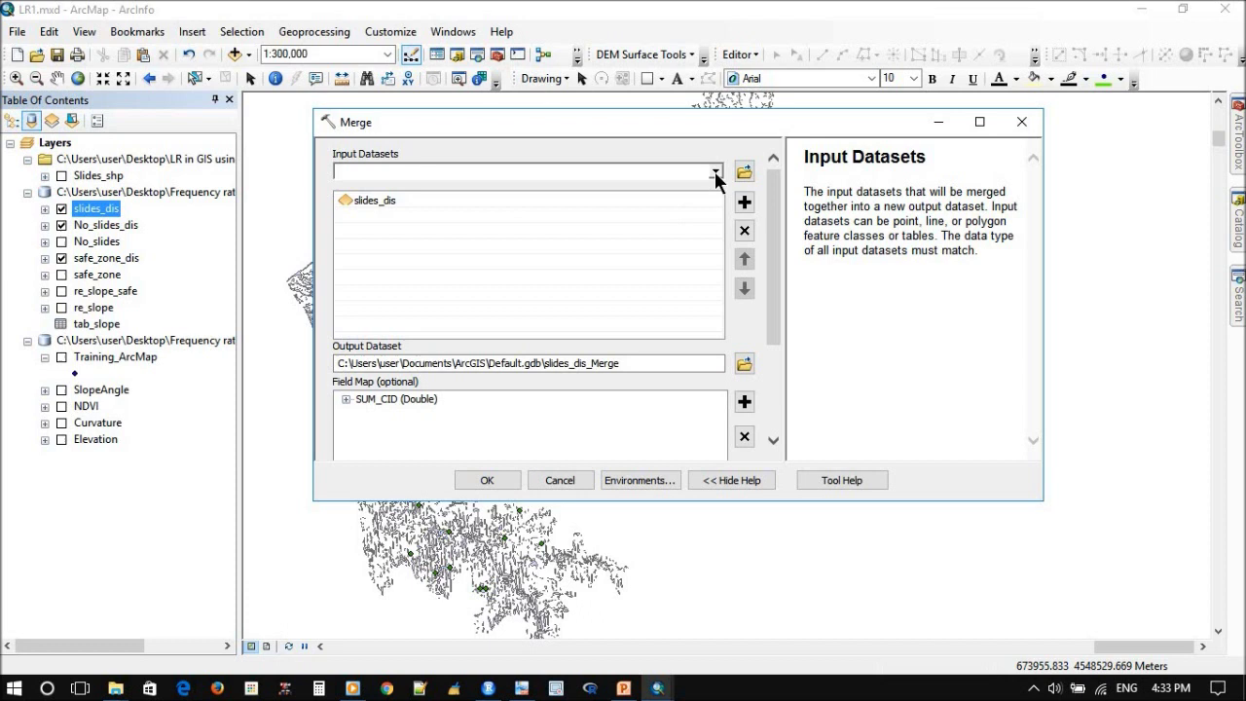
pyautogui.click(715, 172)
pyautogui.click(426, 239)
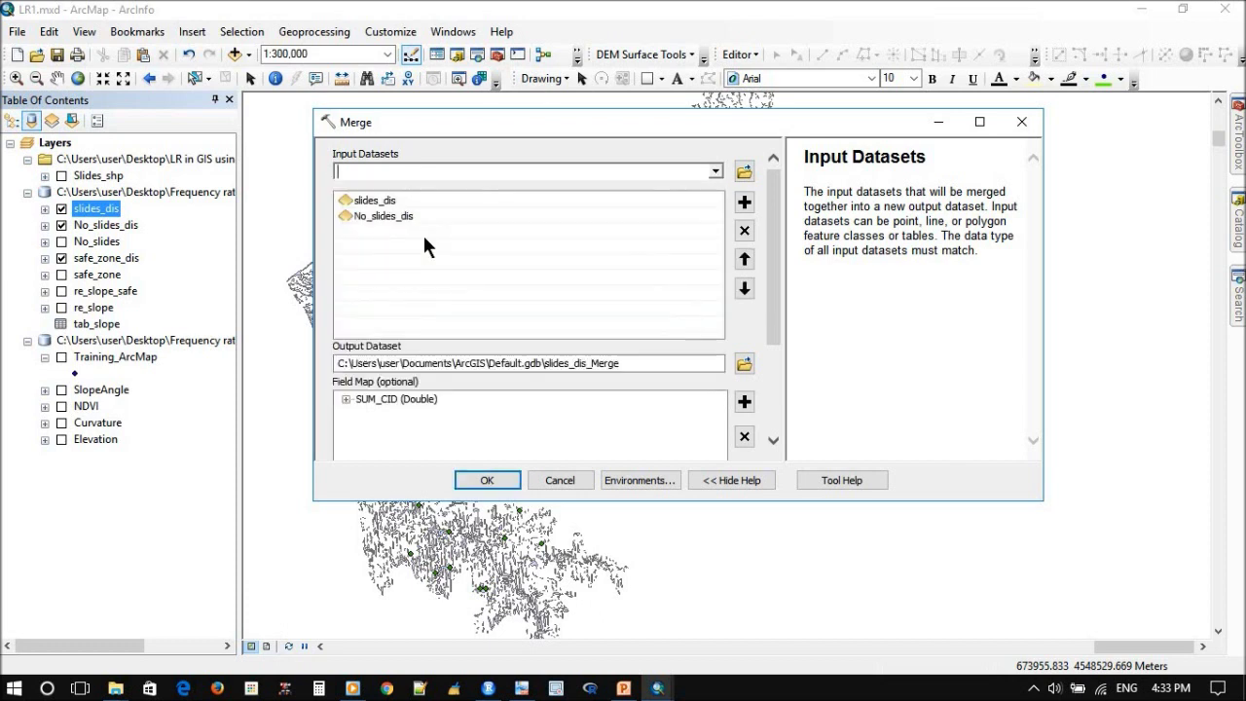
# Step: Save the merge output as 'merged' in LR in GIS.gdb and run the merge
pyautogui.click(744, 363)
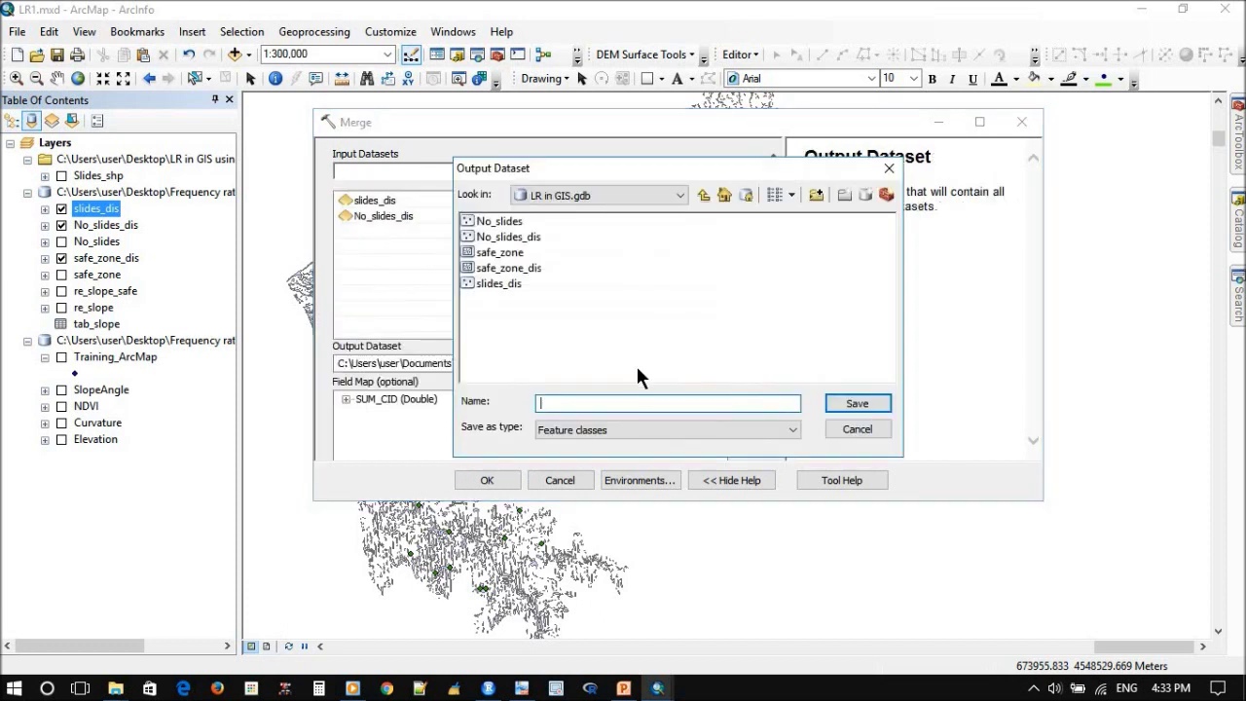
pyautogui.write('merged')
pyautogui.click(843, 404)
pyautogui.click(493, 480)
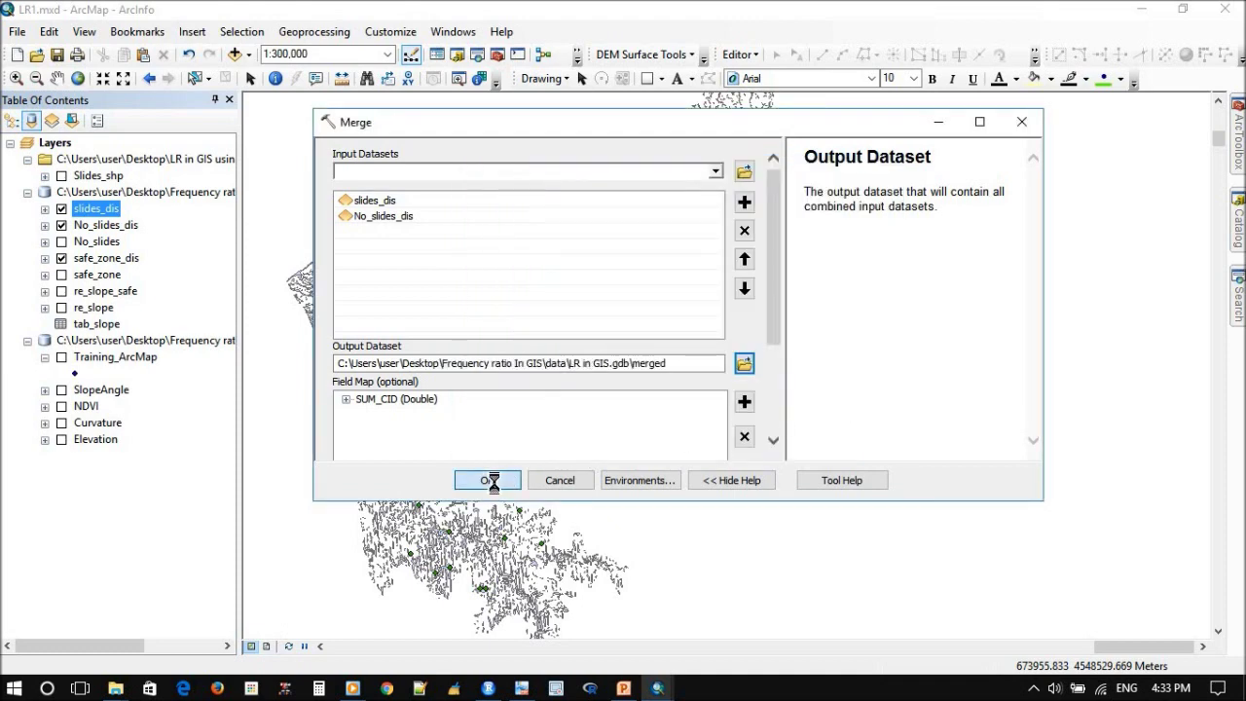
pyautogui.click(62, 224)
pyautogui.click(62, 208)
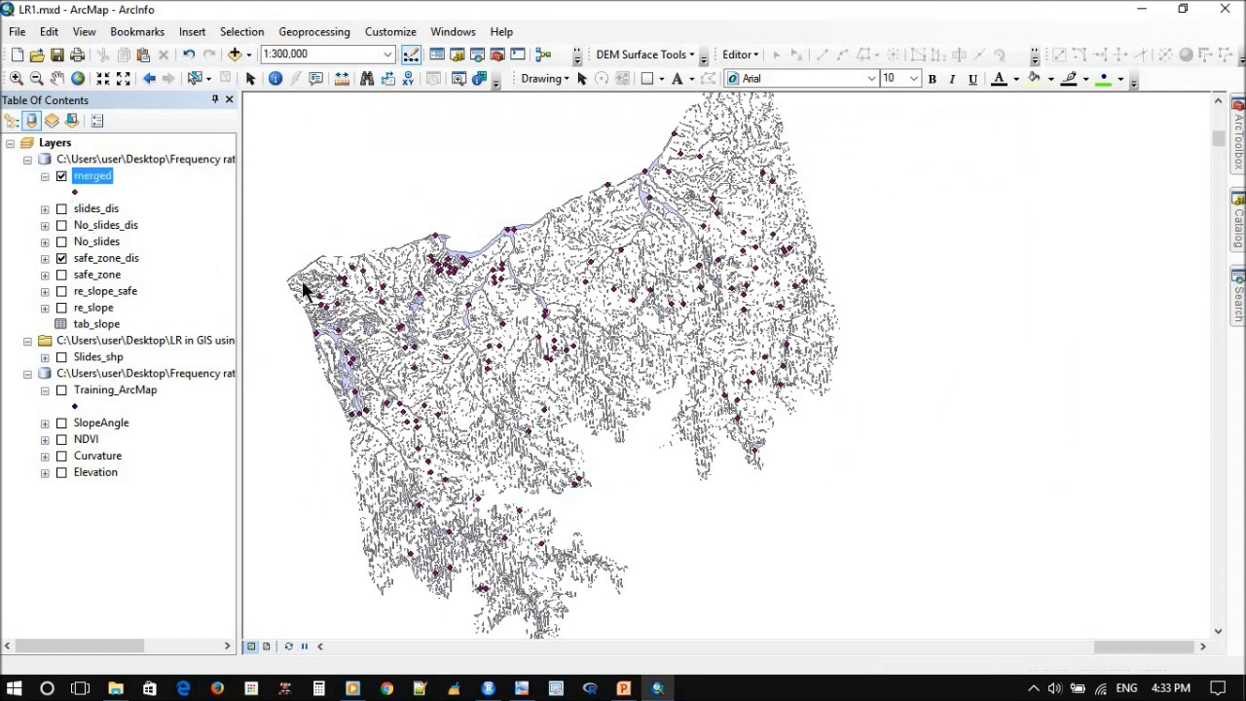
# Step: Open the merged layer's attribute table and zoom the map out beside it
pyautogui.rightClick(97, 176)
pyautogui.click(146, 230)
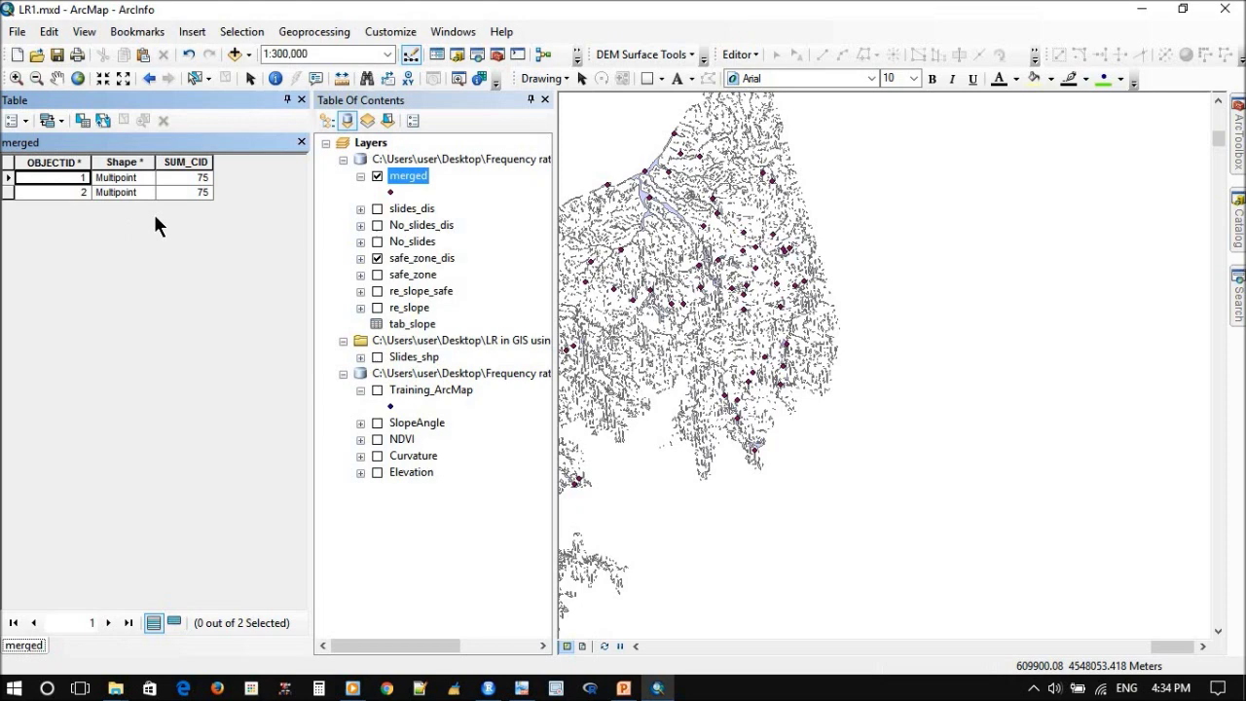
pyautogui.moveTo(311, 208); pyautogui.dragTo(222, 206)
pyautogui.scroll(1, 703, 342)
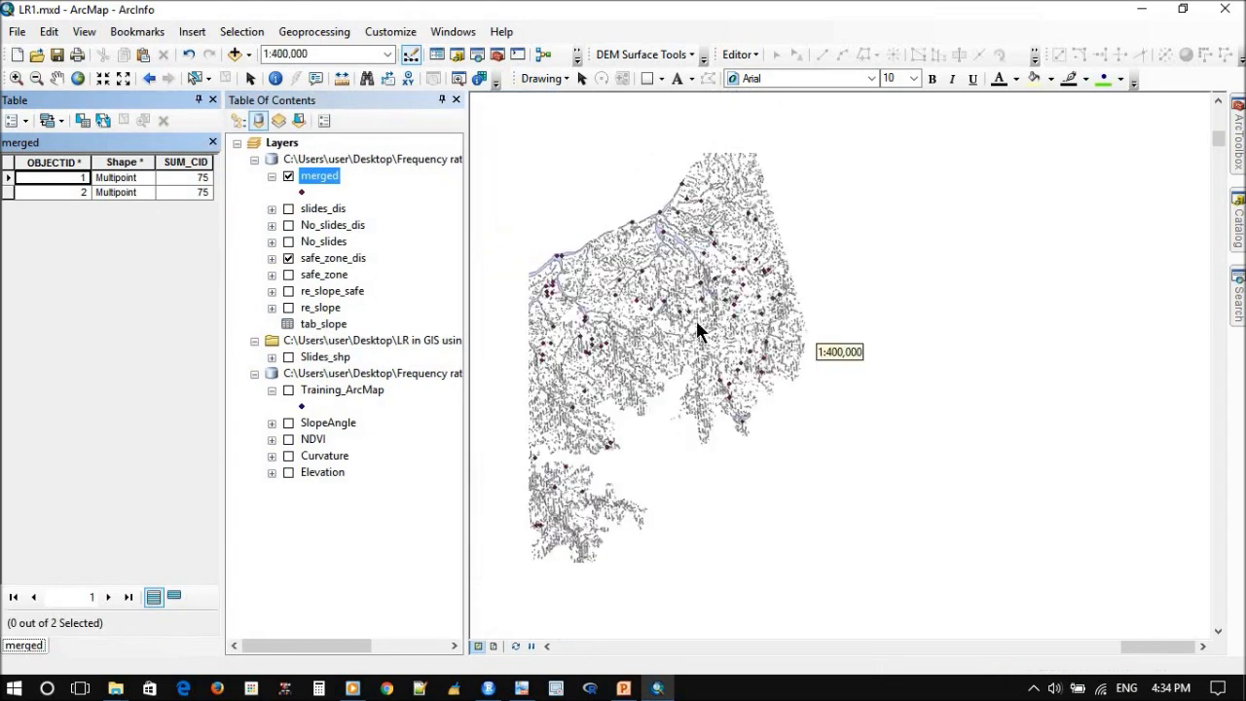
pyautogui.scroll(1, 735, 317)
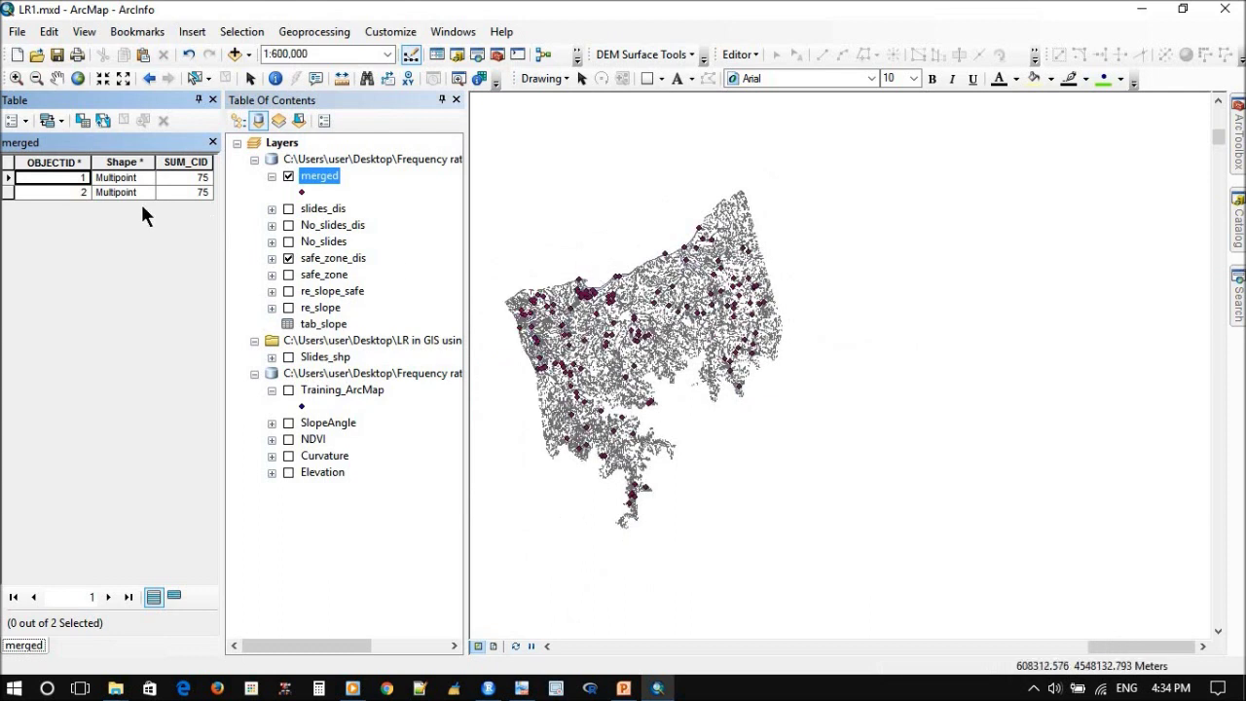
# Step: Select each of the two records in turn to compare their points, then clear the selection
pyautogui.click(6, 179)
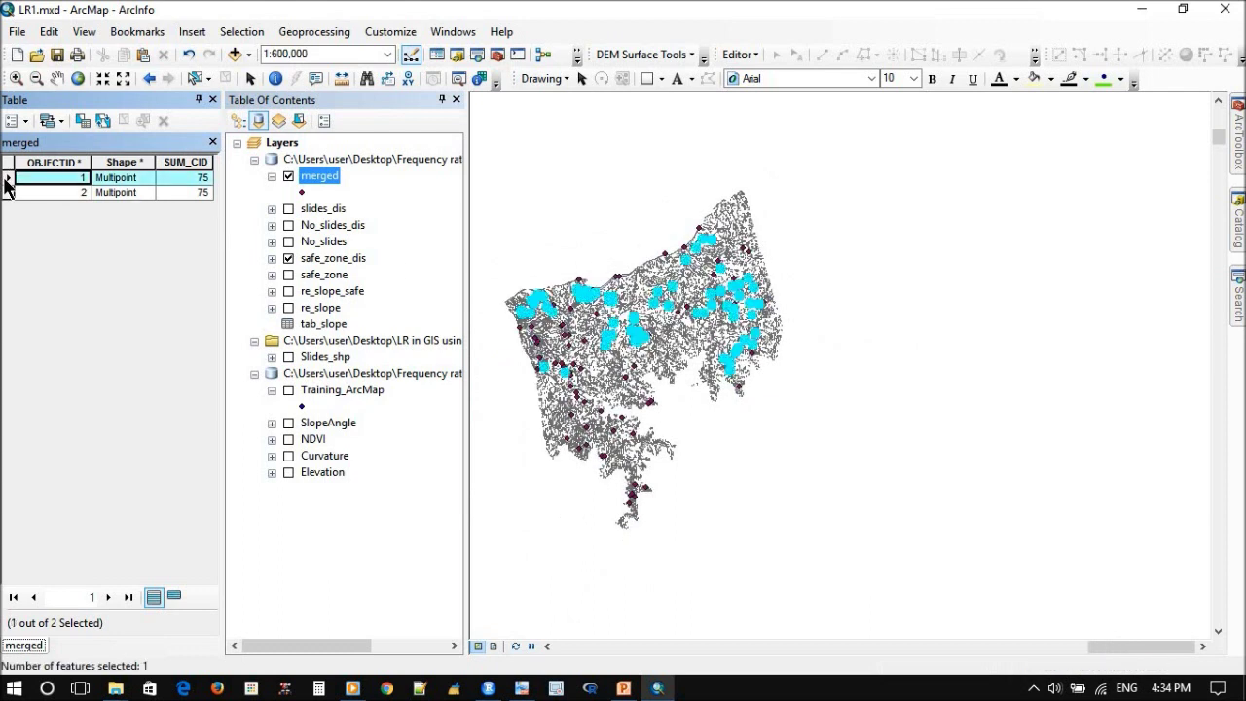
pyautogui.click(8, 193)
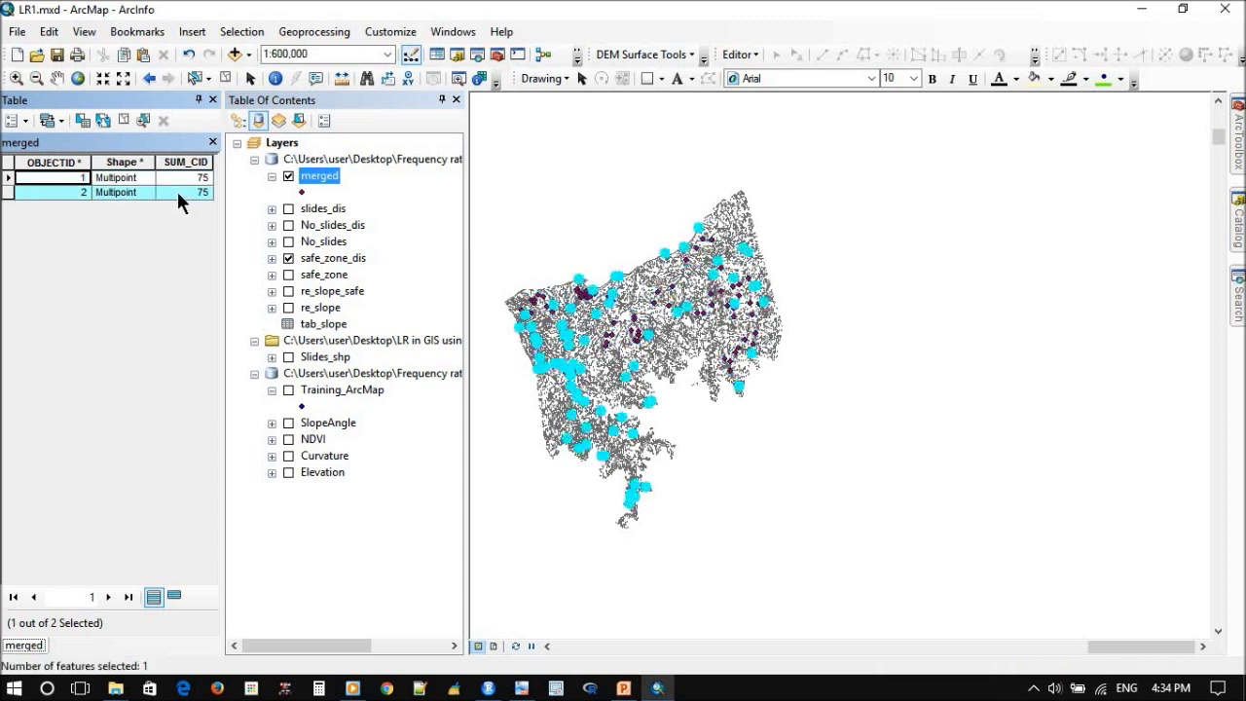
pyautogui.click(8, 178)
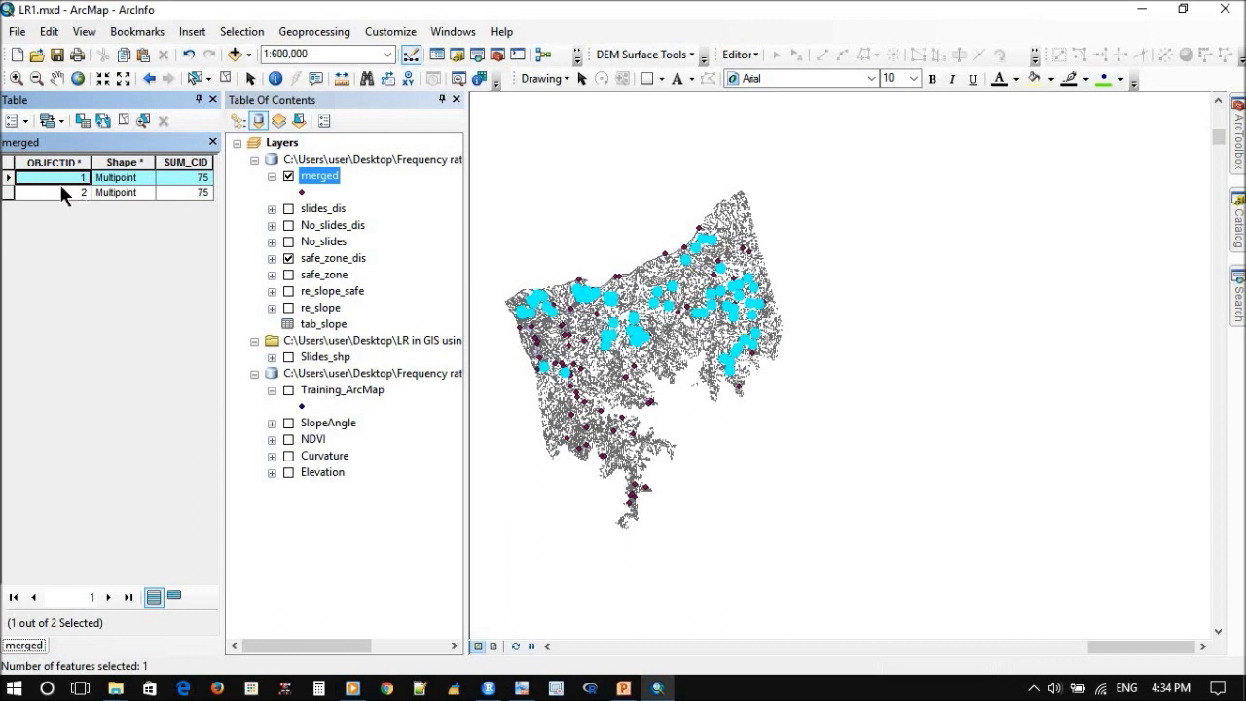
pyautogui.click(5, 193)
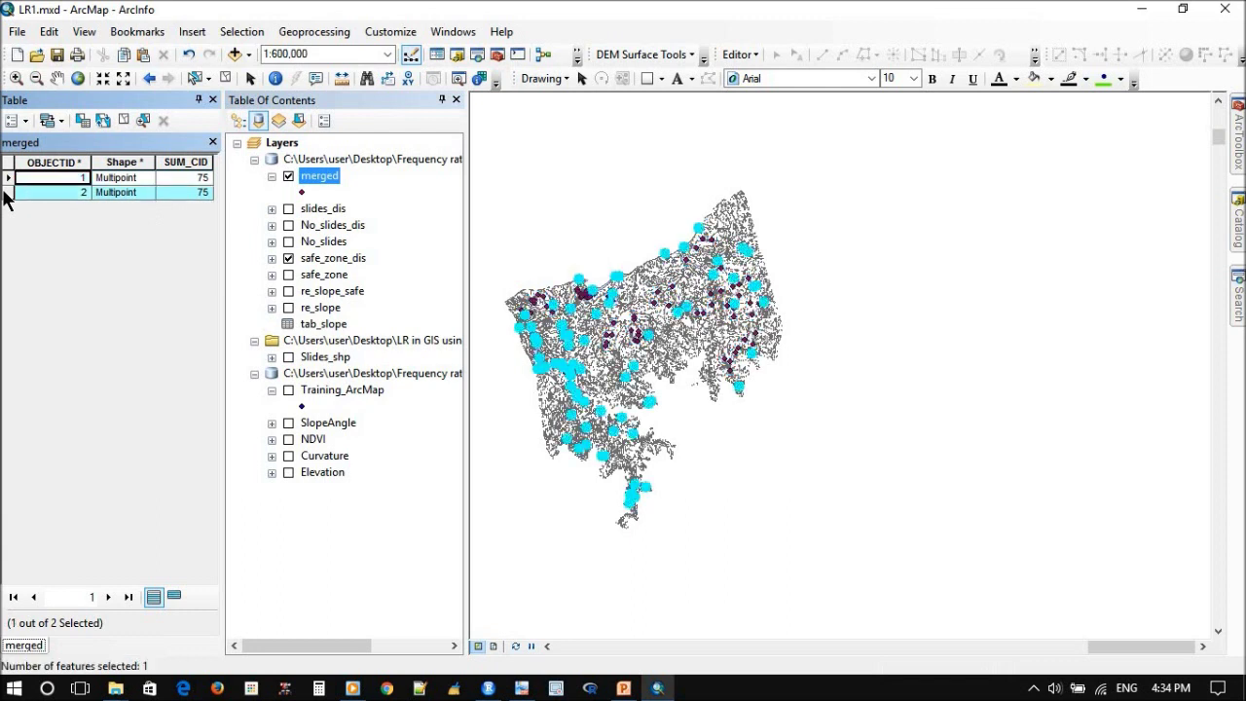
pyautogui.click(7, 180)
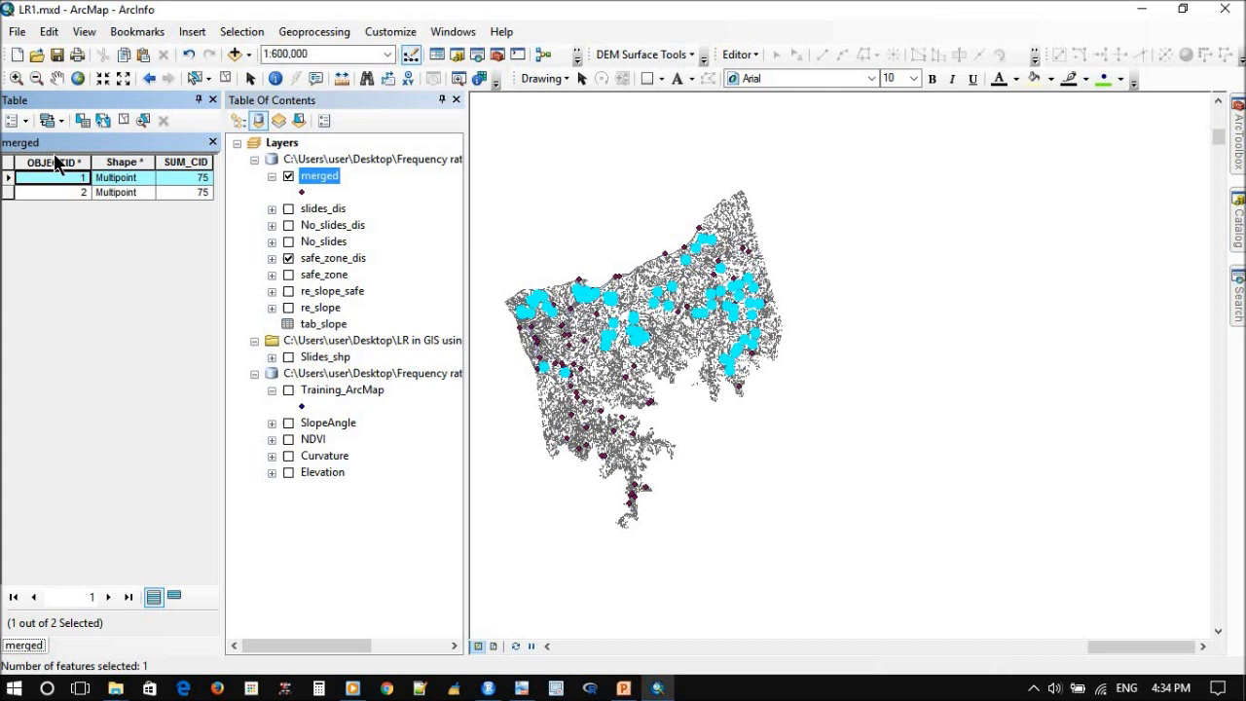
pyautogui.click(123, 120)
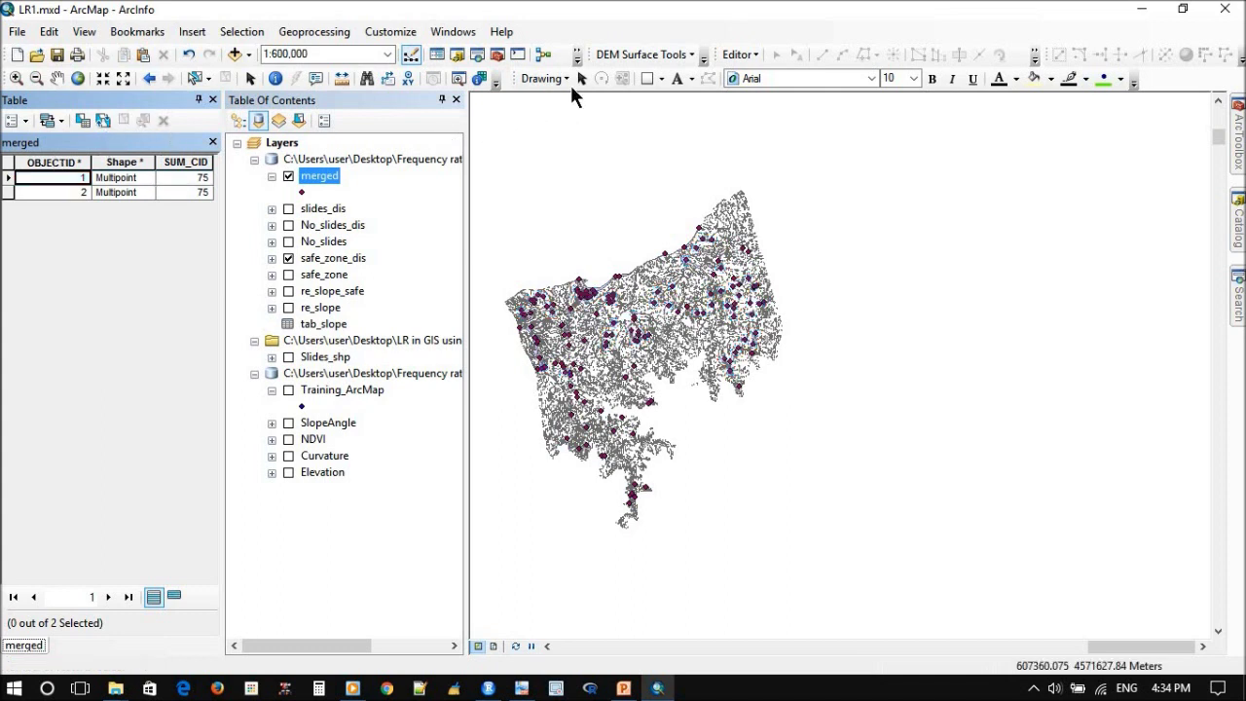
# Step: Start an editing session on the merged layer
pyautogui.click(730, 54)
pyautogui.click(740, 71)
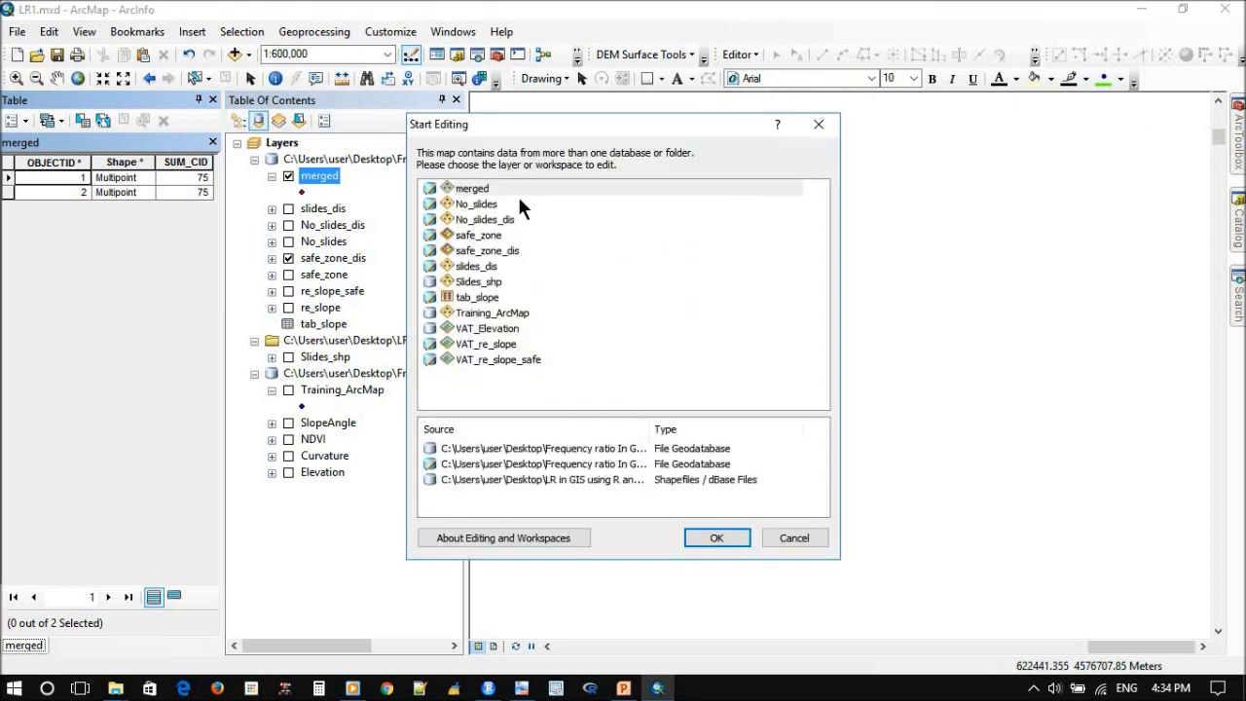
pyautogui.click(472, 188)
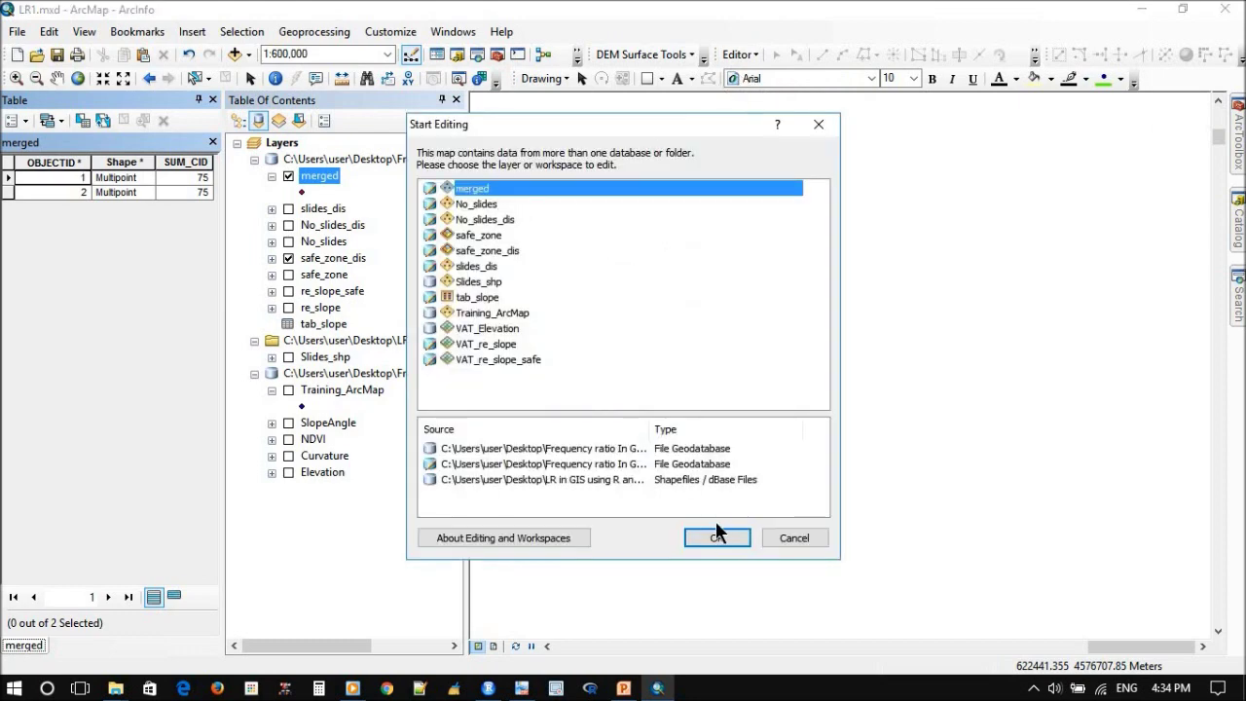
pyautogui.click(716, 538)
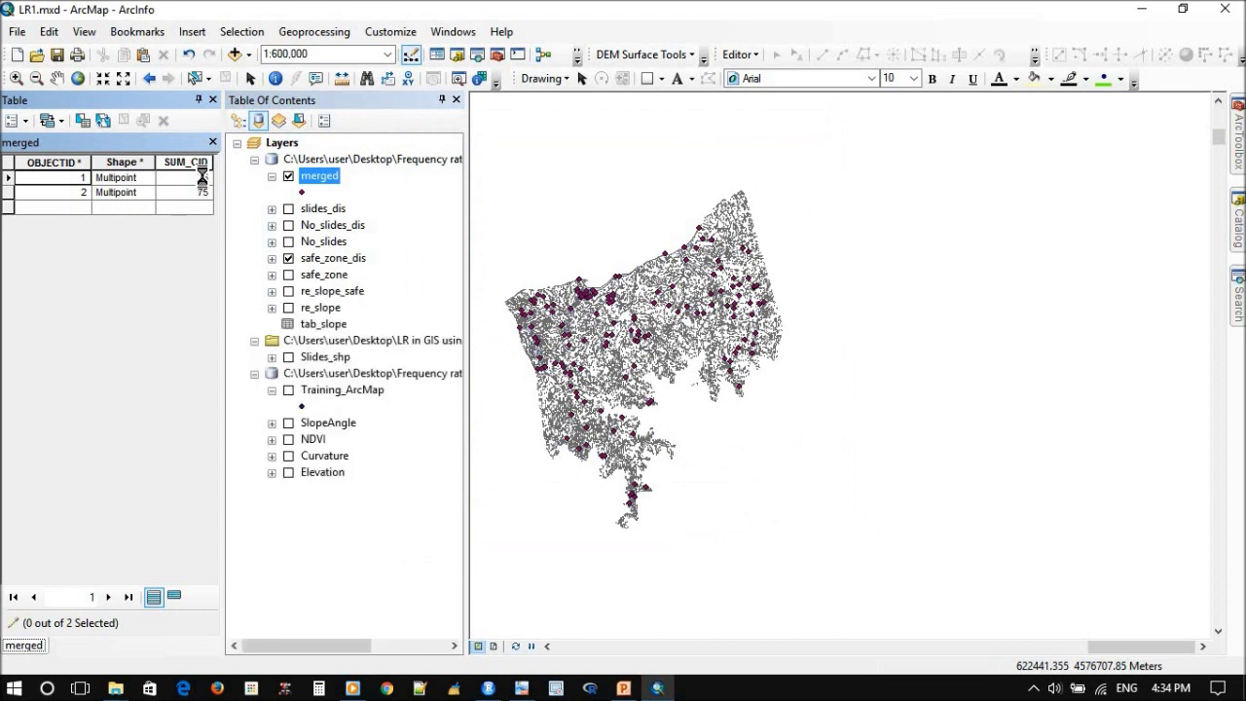
# Step: Set SUM_CID to 1 for the first record and 0 for the second, checking each record's points
pyautogui.click(160, 178)
pyautogui.doubleClick(162, 177)
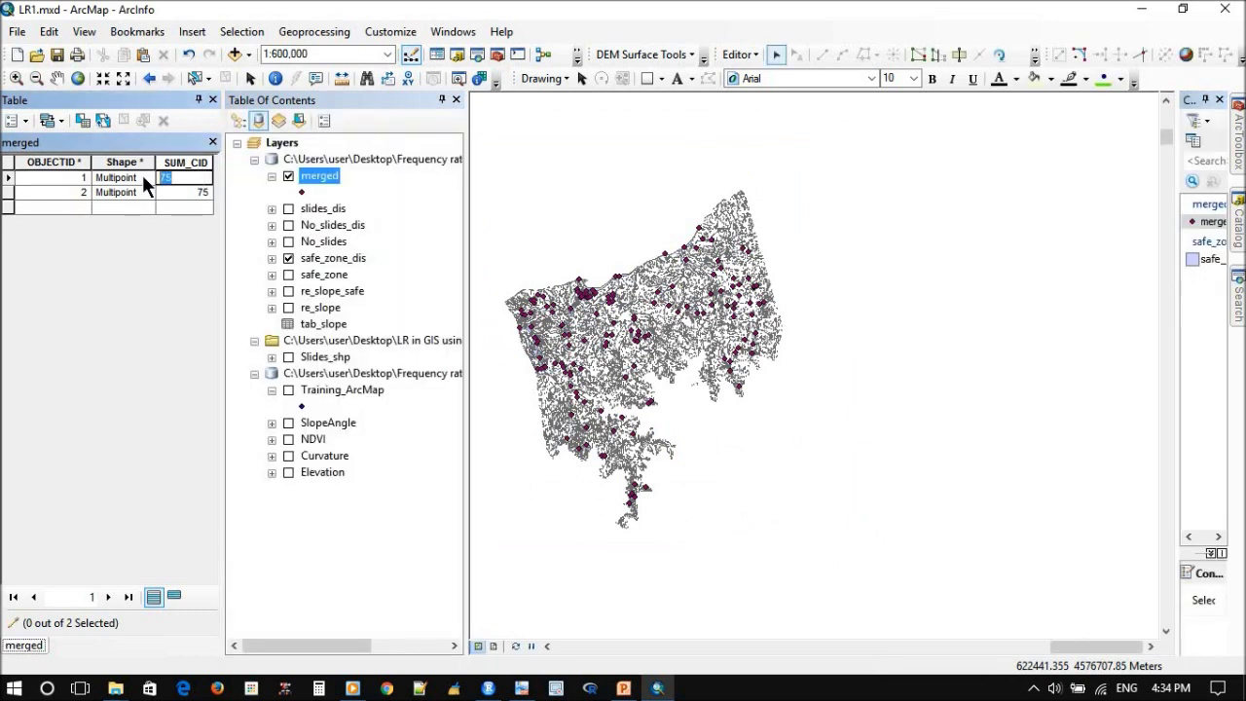
pyautogui.click(193, 194)
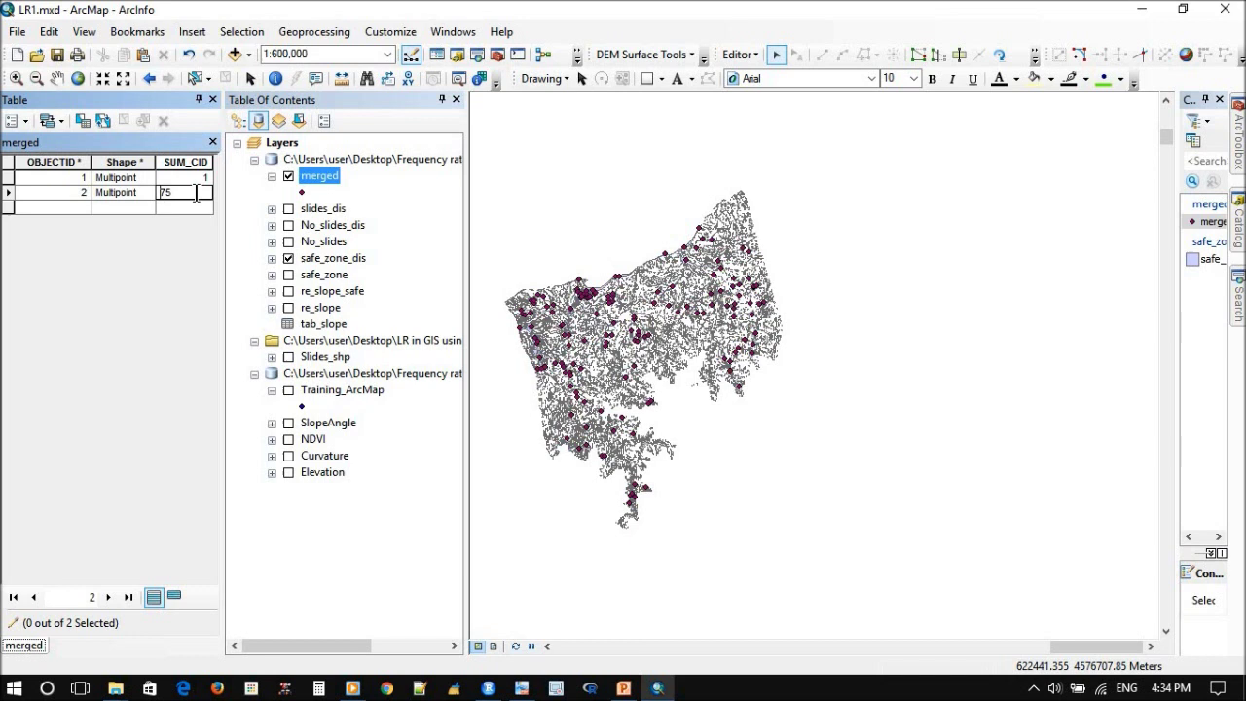
pyautogui.doubleClick(161, 192)
pyautogui.write('0')
pyautogui.click(9, 179)
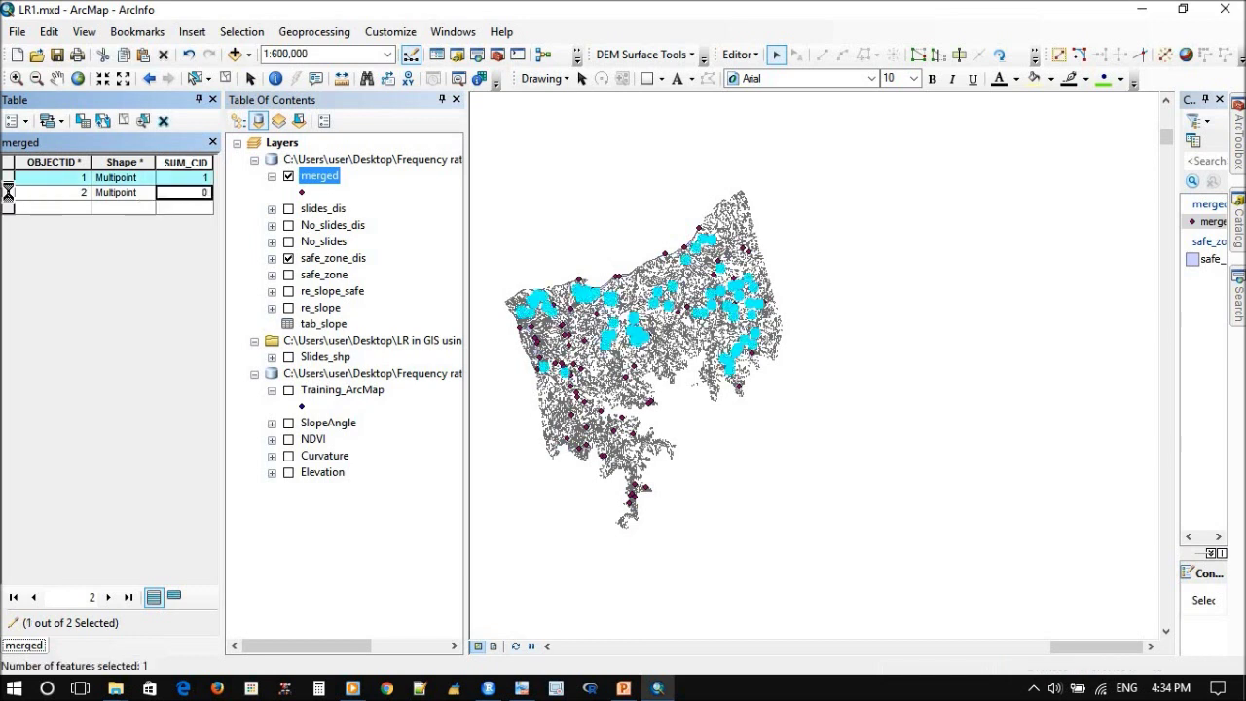
pyautogui.click(8, 192)
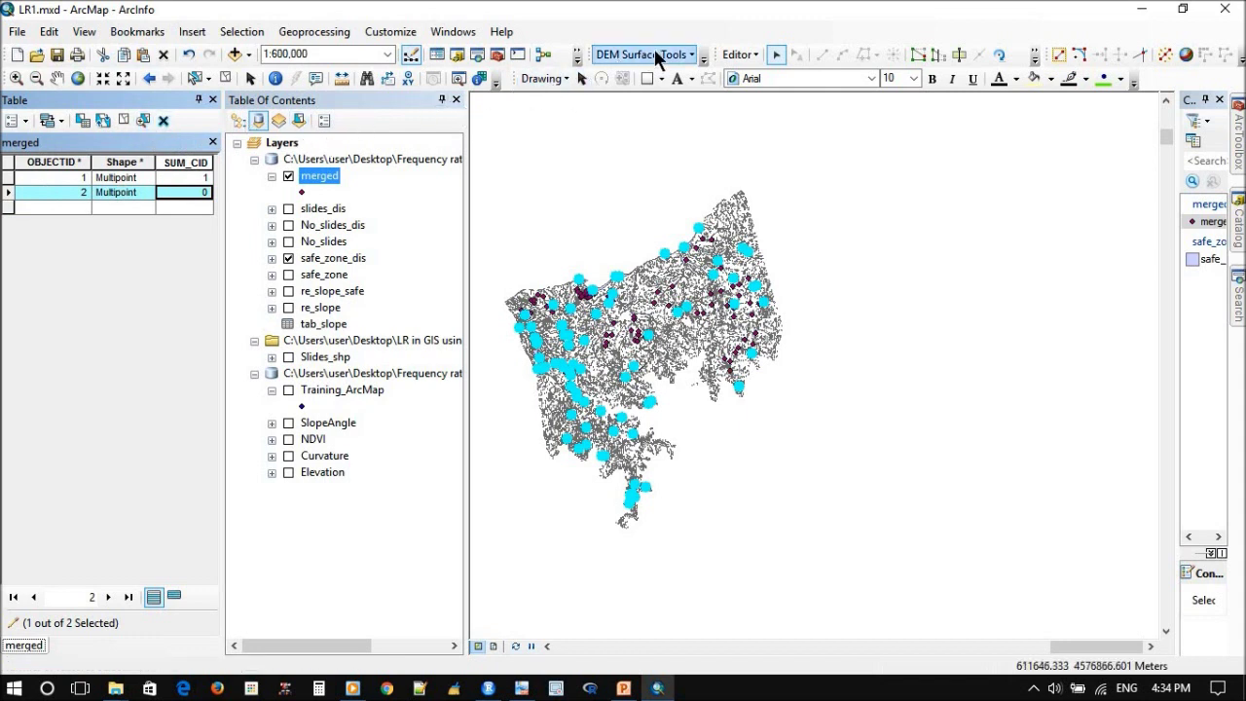
# Step: Stop editing the merged layer and save the edits
pyautogui.click(736, 55)
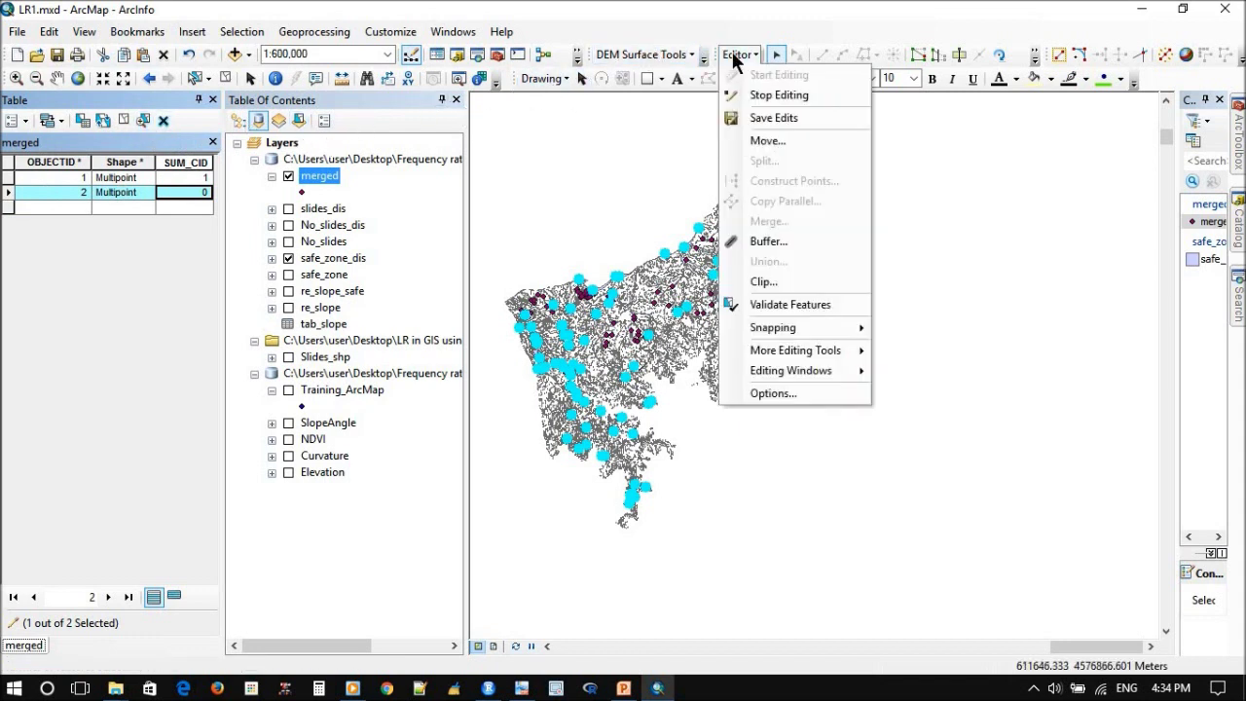
pyautogui.click(775, 97)
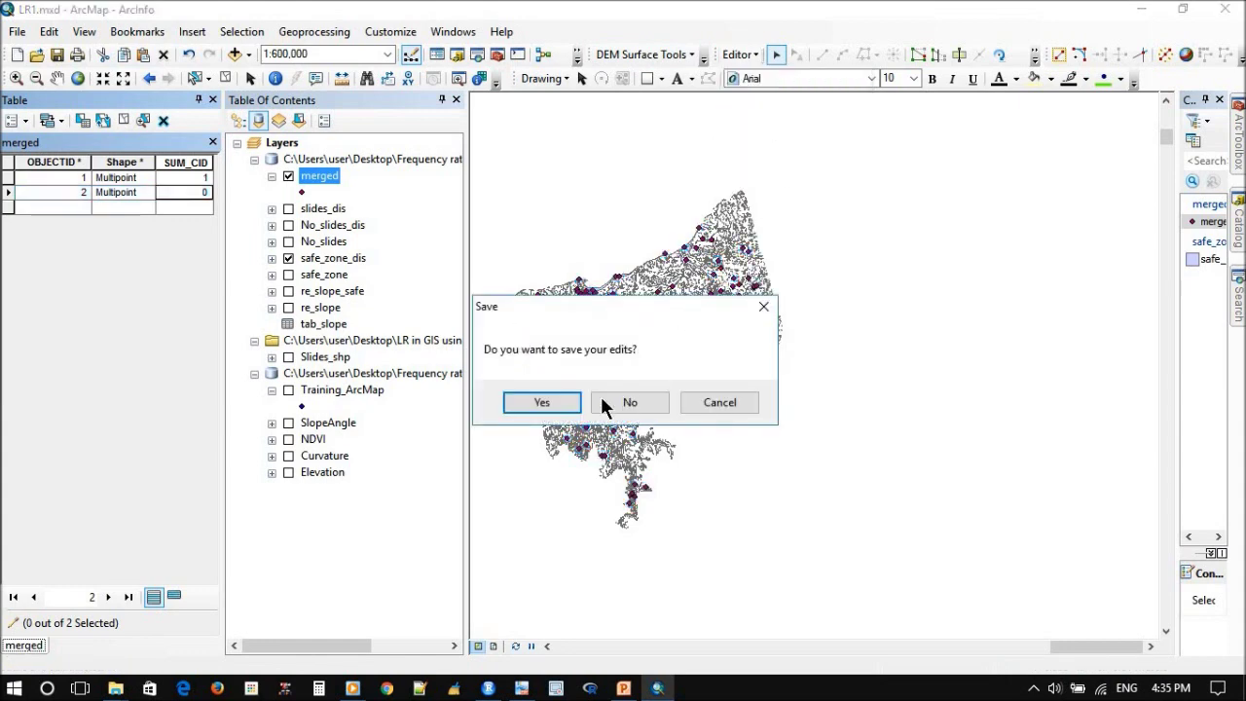
pyautogui.click(541, 403)
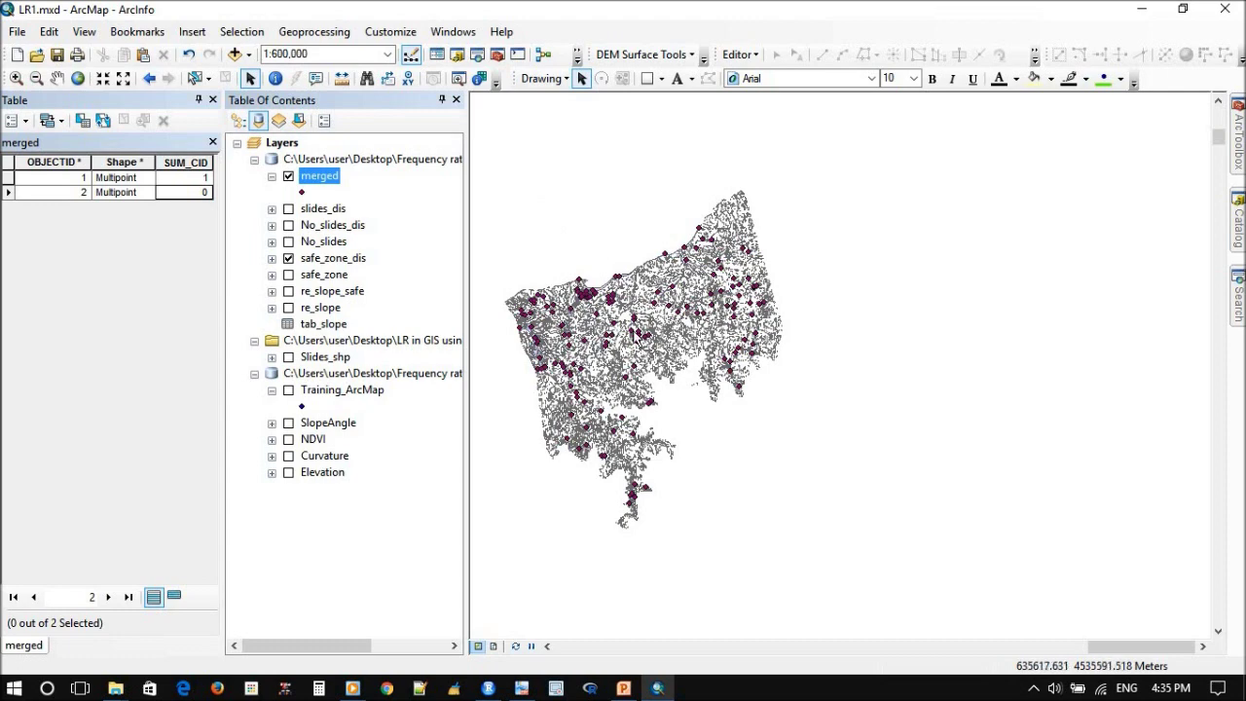
# Step: Zoom the map and show the Search results for 'point to raster'
pyautogui.scroll(5, 619, 329)
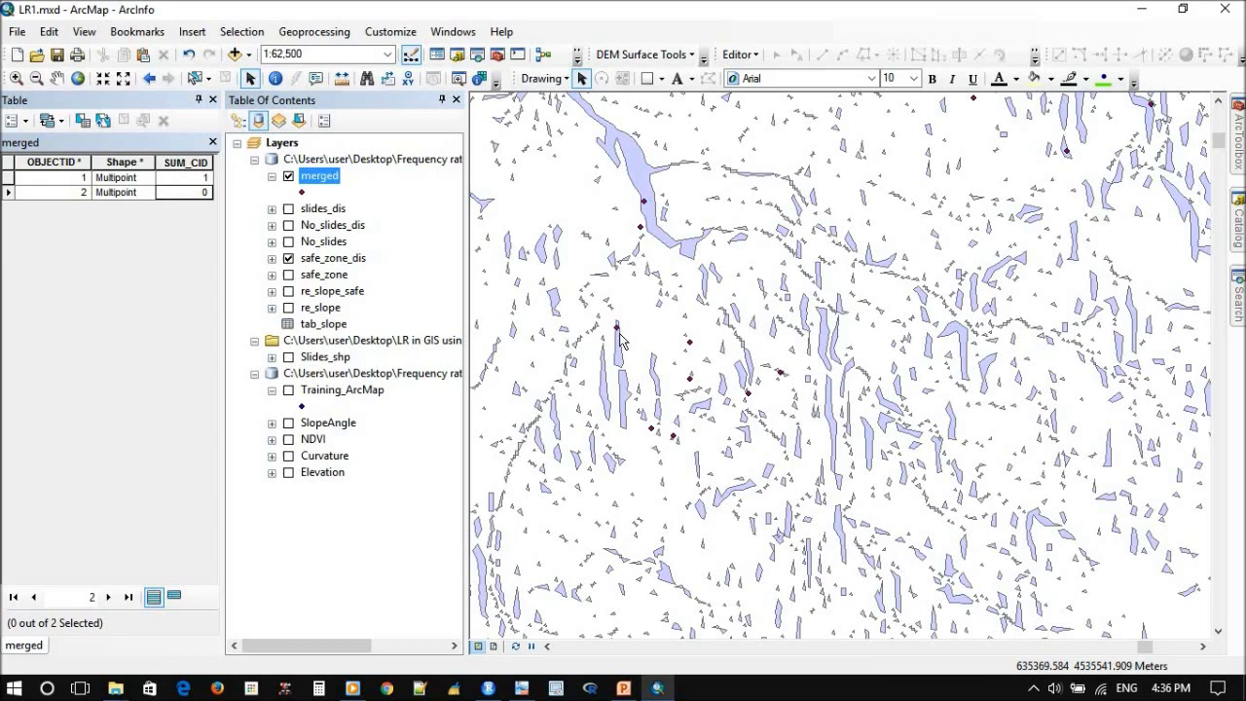
pyautogui.scroll(-3, 594, 292)
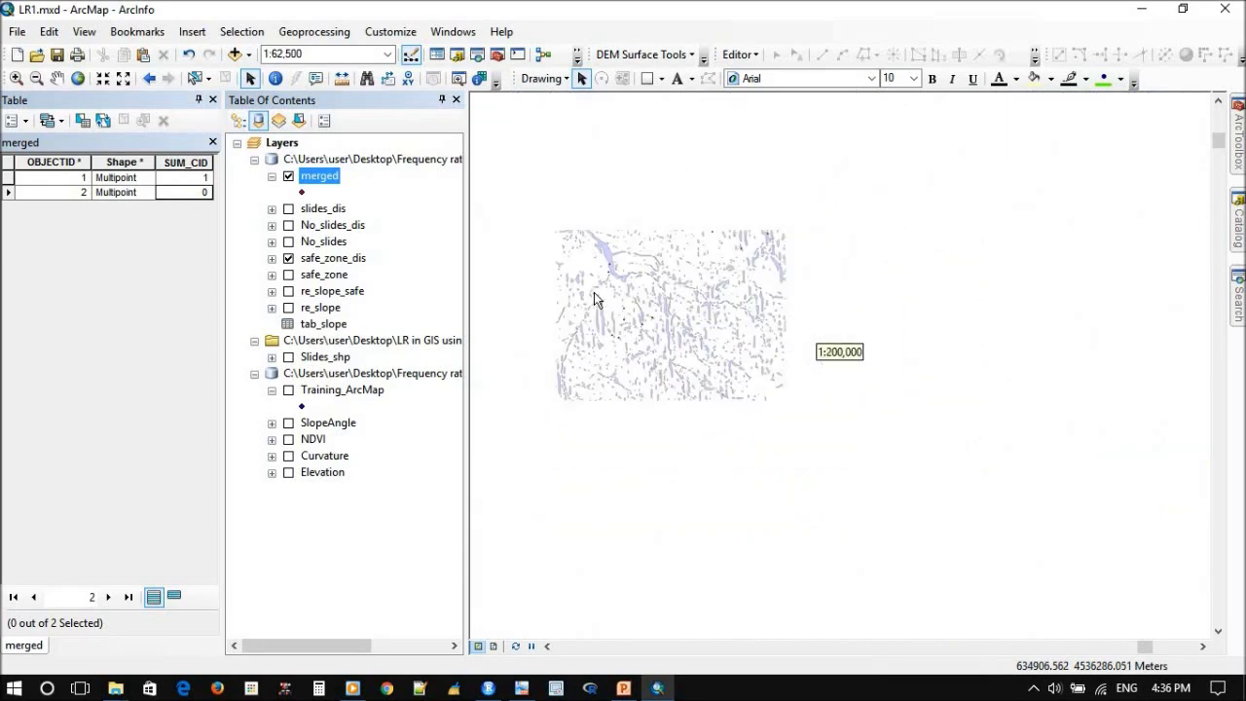
pyautogui.moveTo(1237, 301)
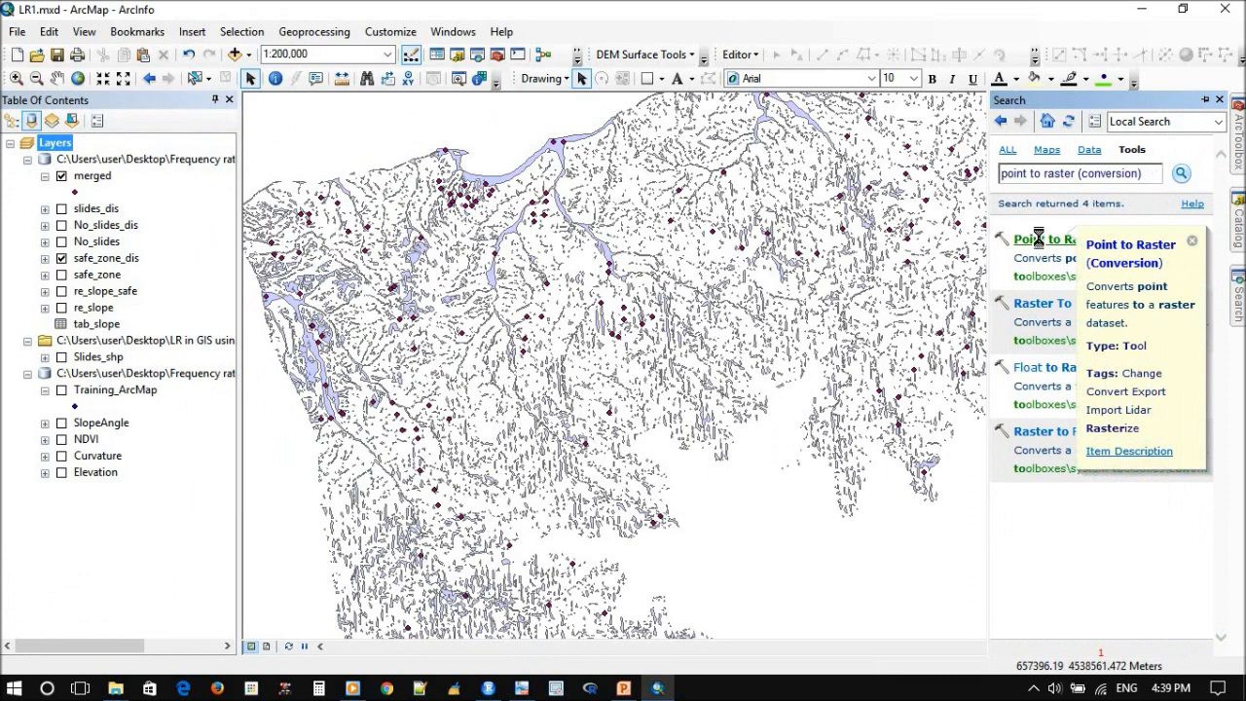
# Step: Open Point to Raster with merged as the input and SUM_CID as the value field
pyautogui.click(1038, 238)
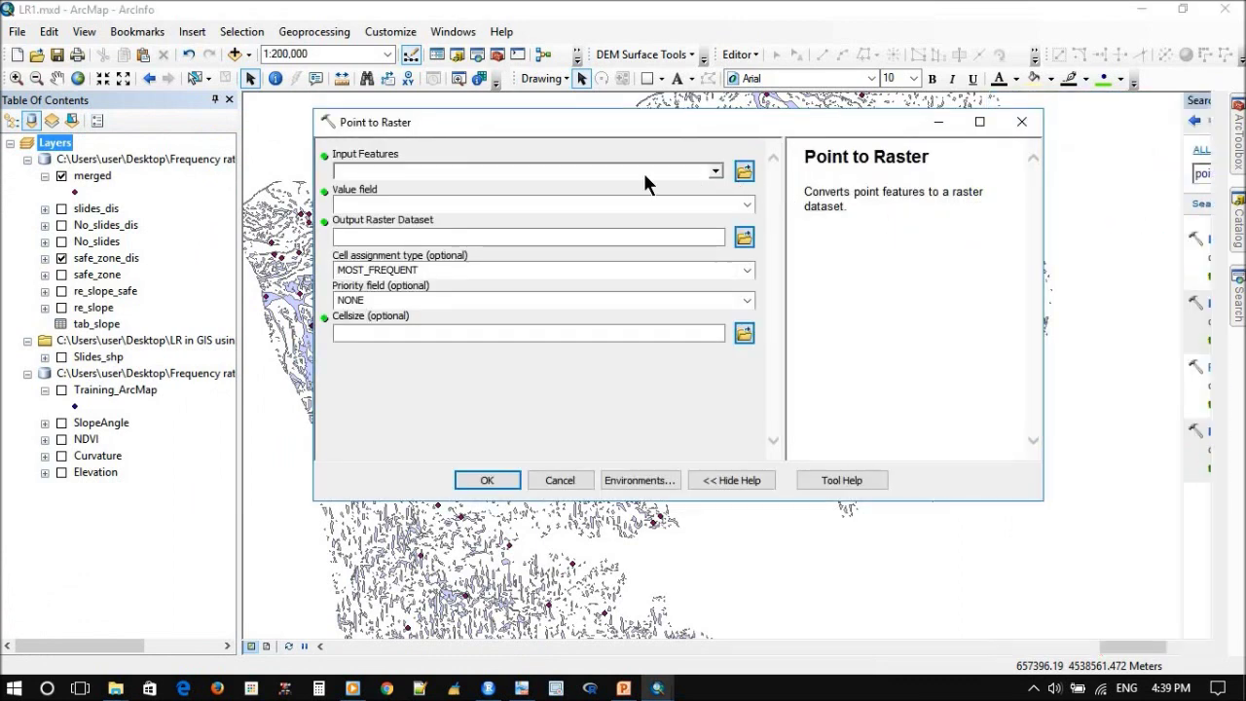
pyautogui.click(644, 175)
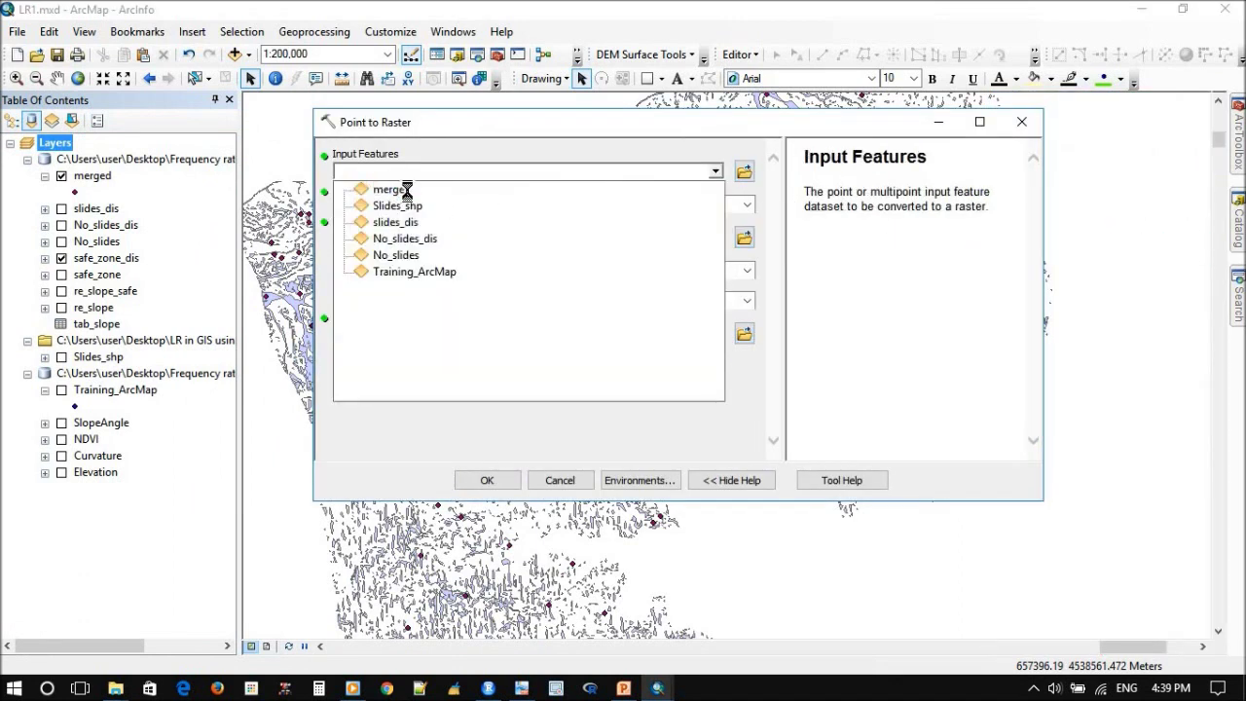
pyautogui.click(422, 191)
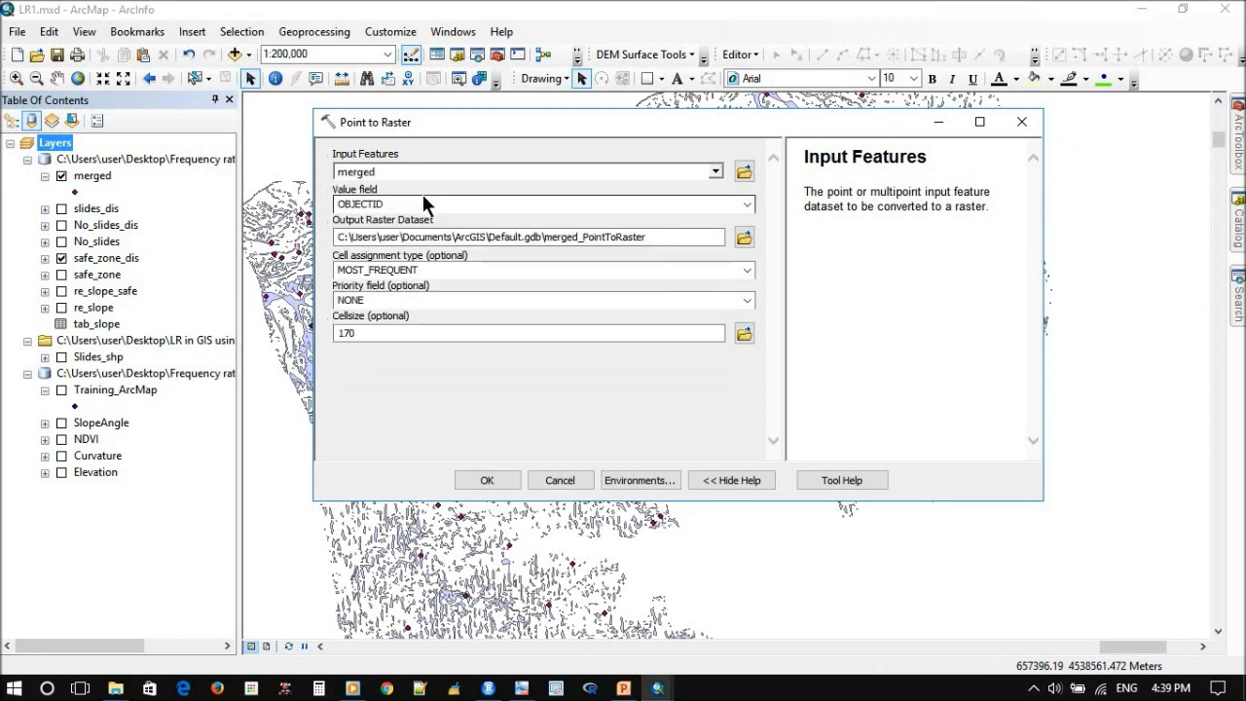
pyautogui.click(746, 205)
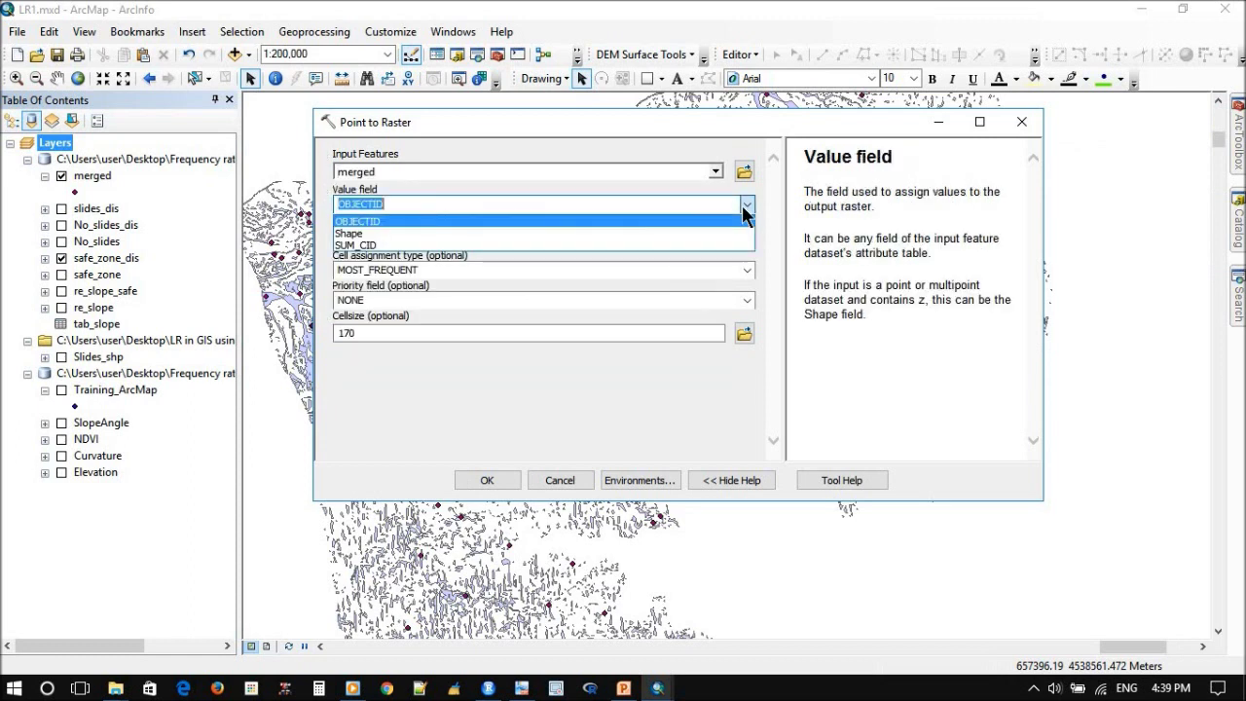
pyautogui.click(399, 255)
pyautogui.press('Down')
pyautogui.press('Down')
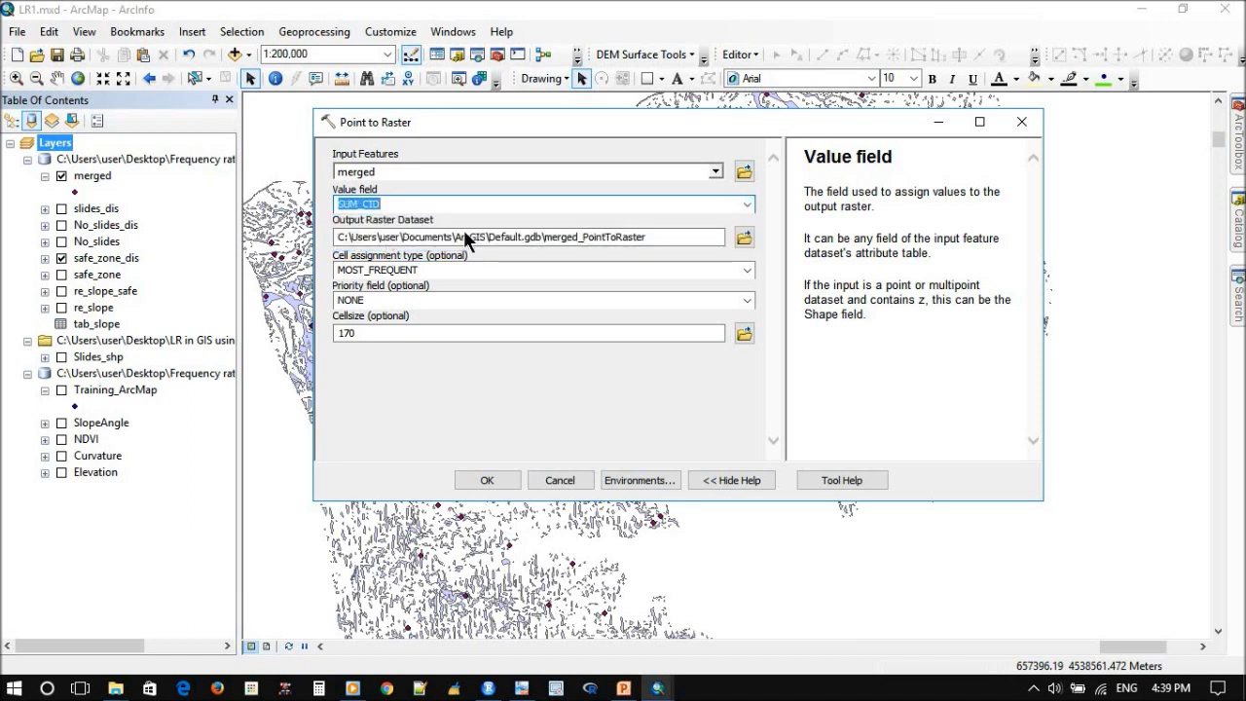
# Step: Name the output raster Training_LR, set the cell size to 40, and run the conversion
pyautogui.click(744, 238)
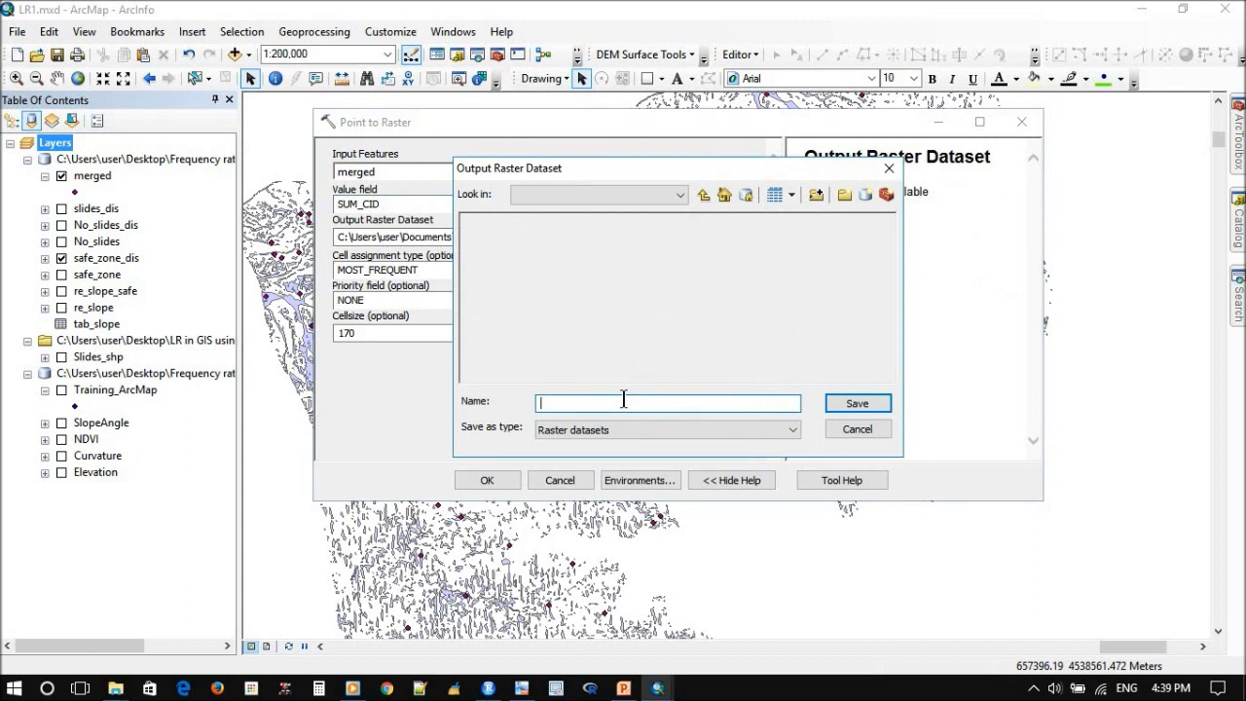
pyautogui.write('Trai')
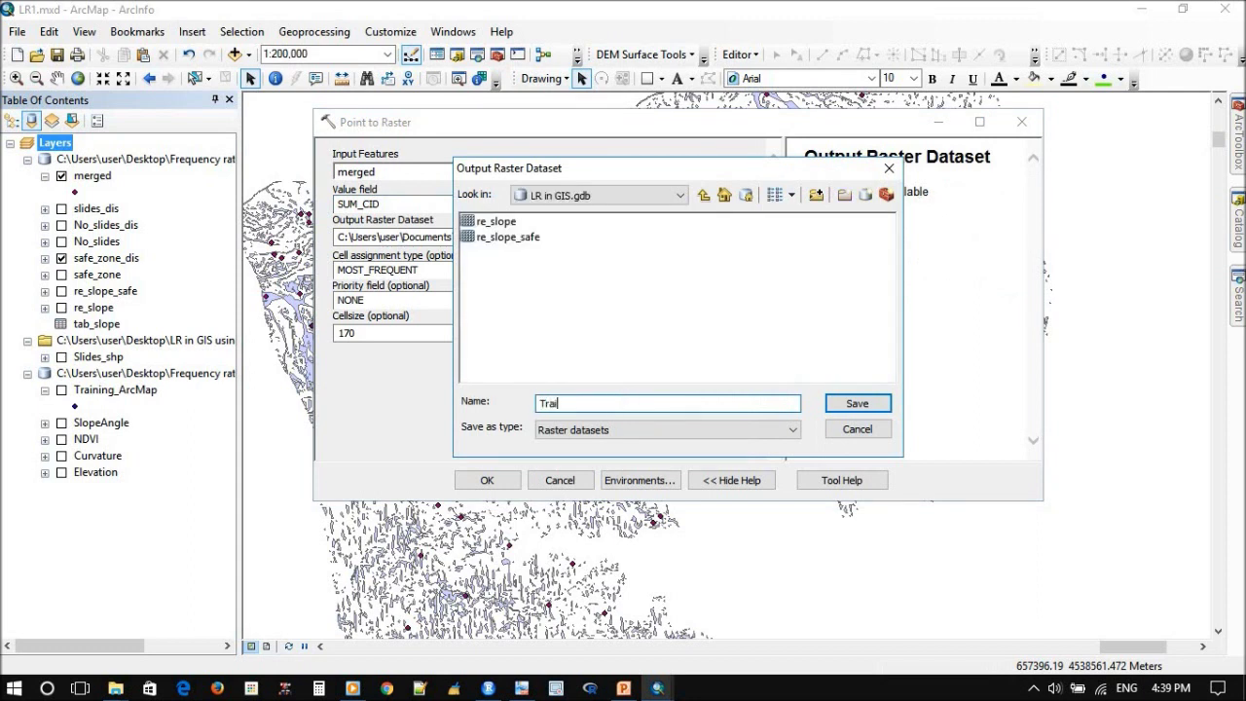
pyautogui.write('ning_LR')
pyautogui.click(844, 404)
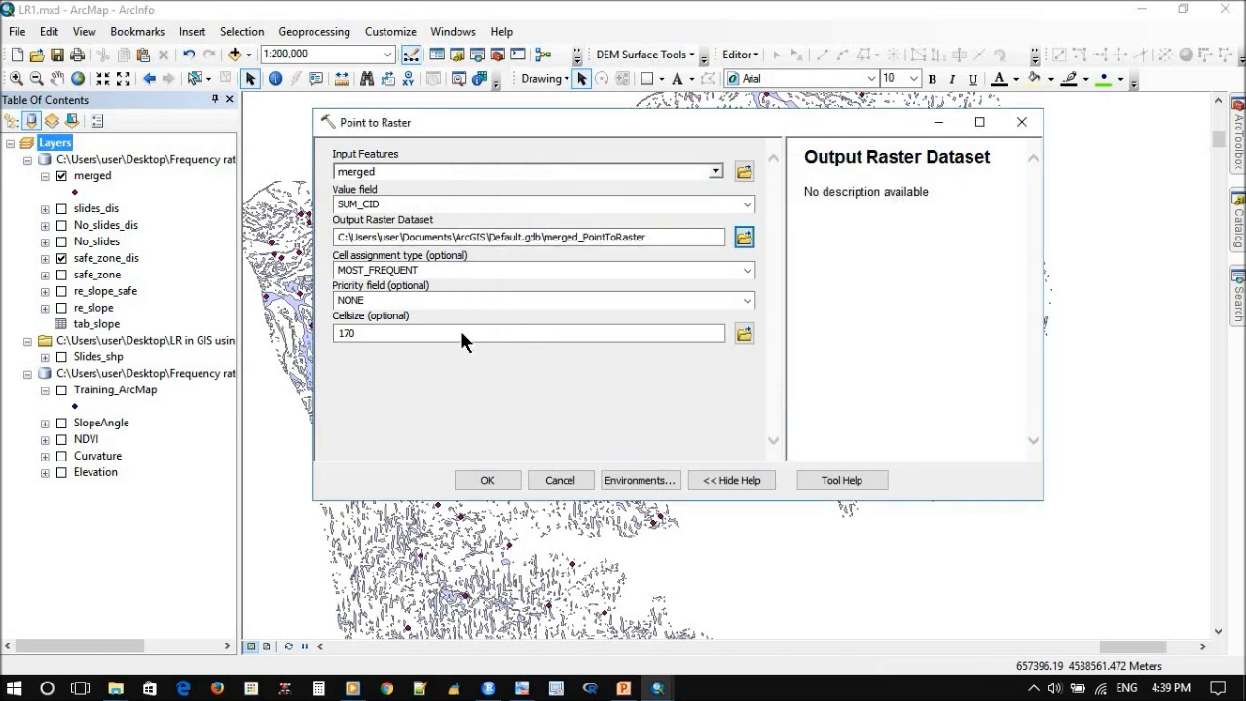
pyautogui.doubleClick(441, 331)
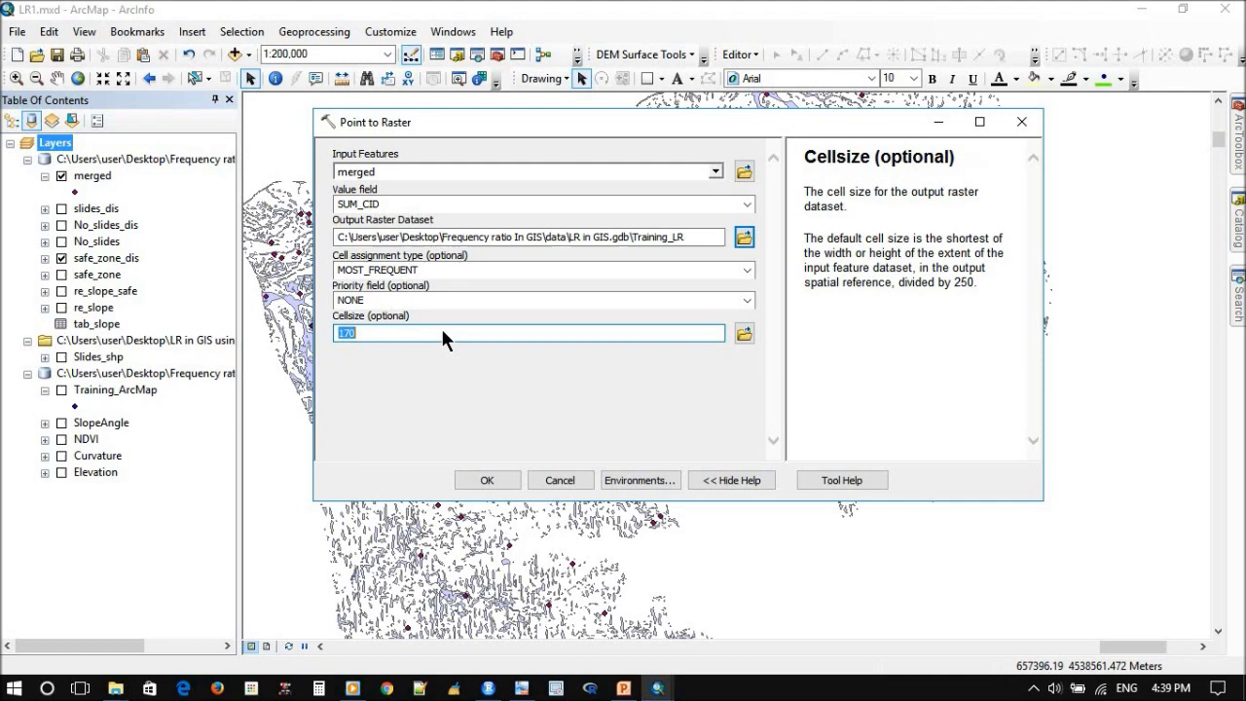
pyautogui.write('40')
pyautogui.click(484, 483)
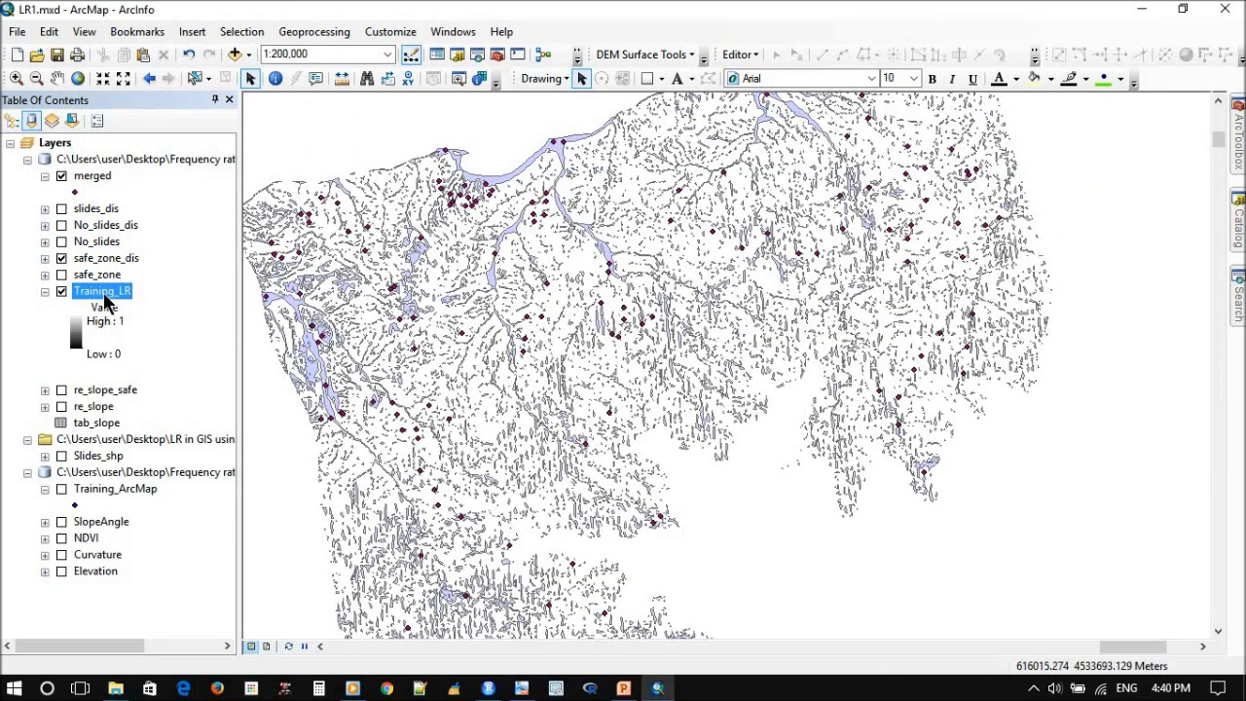
# Step: Give Training_LR Unique Values symbology, compute its 0 and 1 classes, and apply it
pyautogui.rightClick(105, 302)
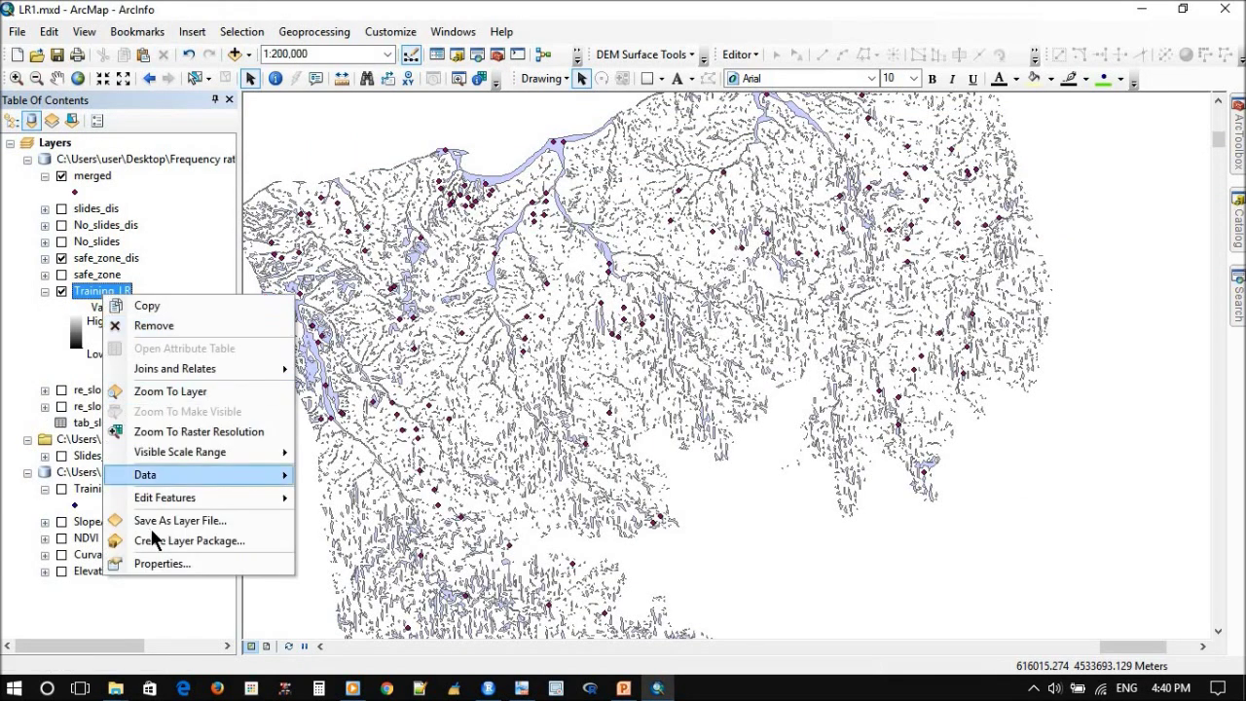
pyautogui.click(160, 564)
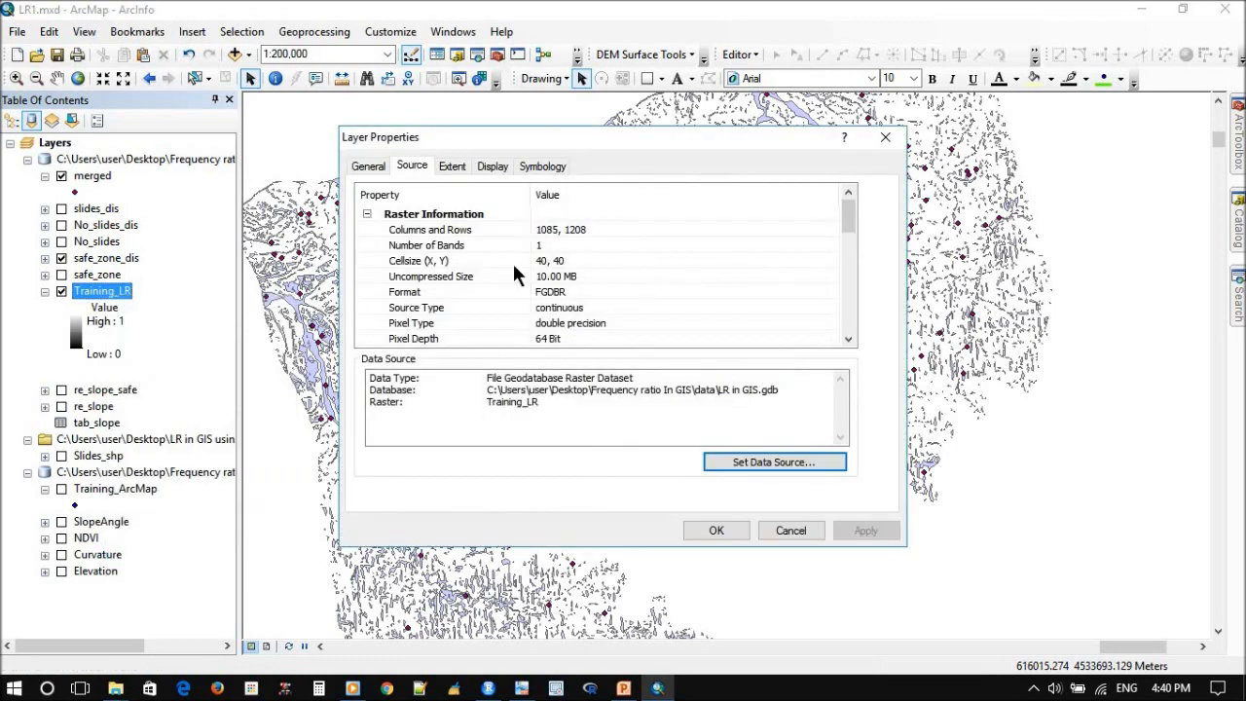
pyautogui.click(543, 169)
pyautogui.click(383, 219)
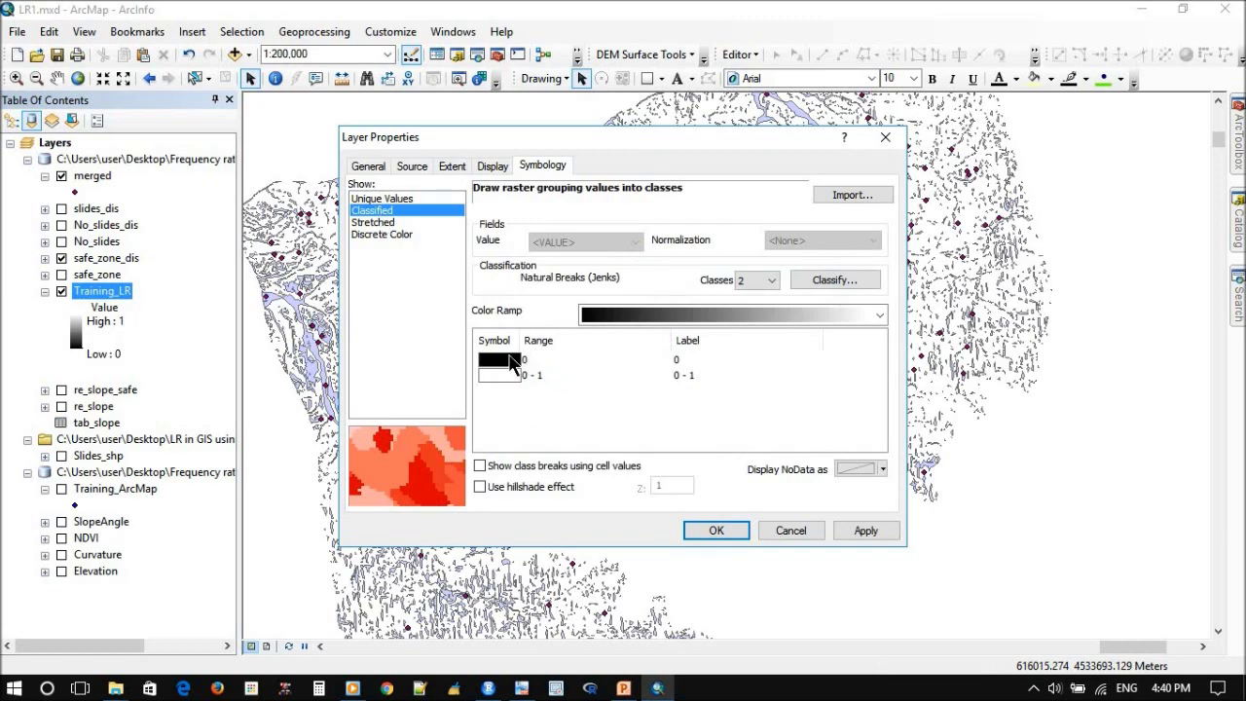
pyautogui.click(392, 200)
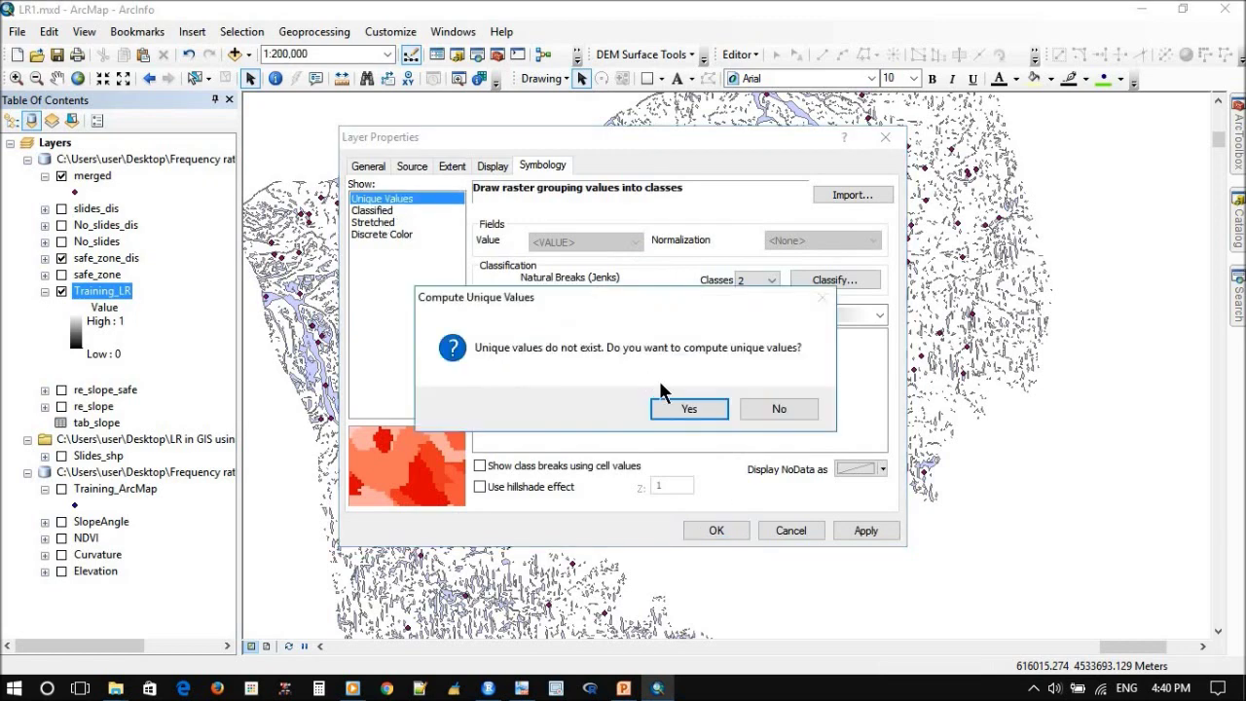
pyautogui.click(674, 401)
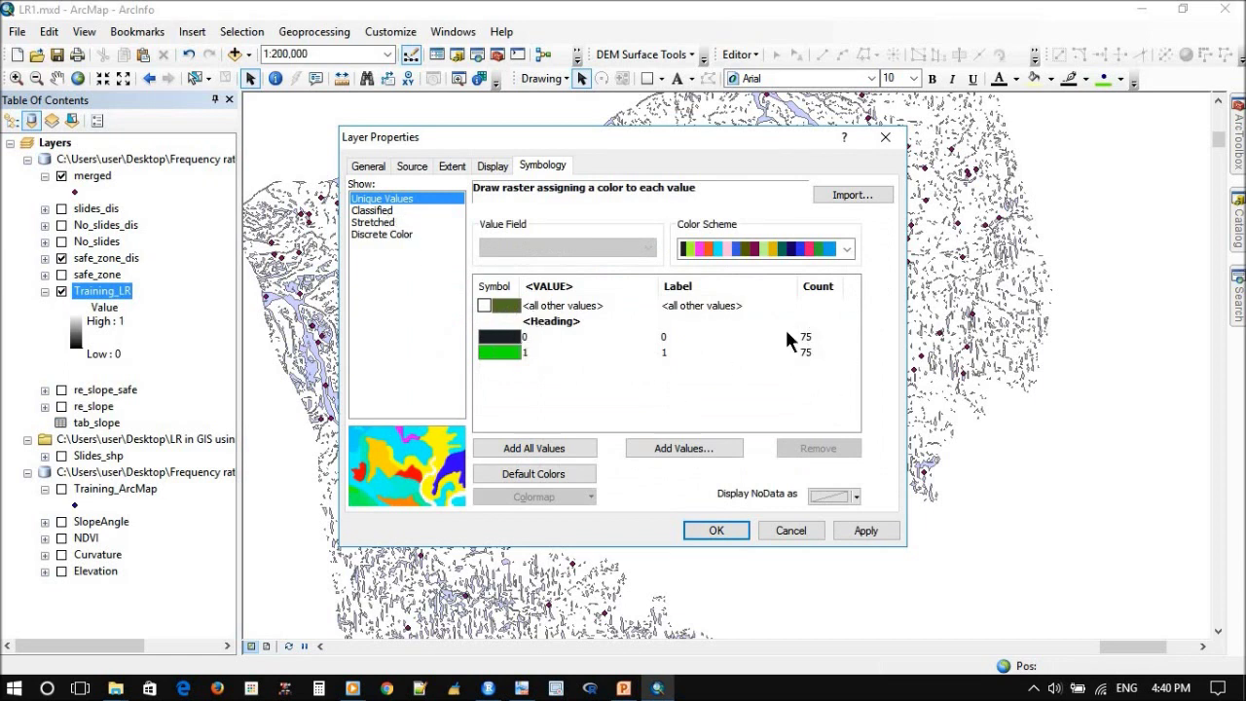
pyautogui.click(735, 533)
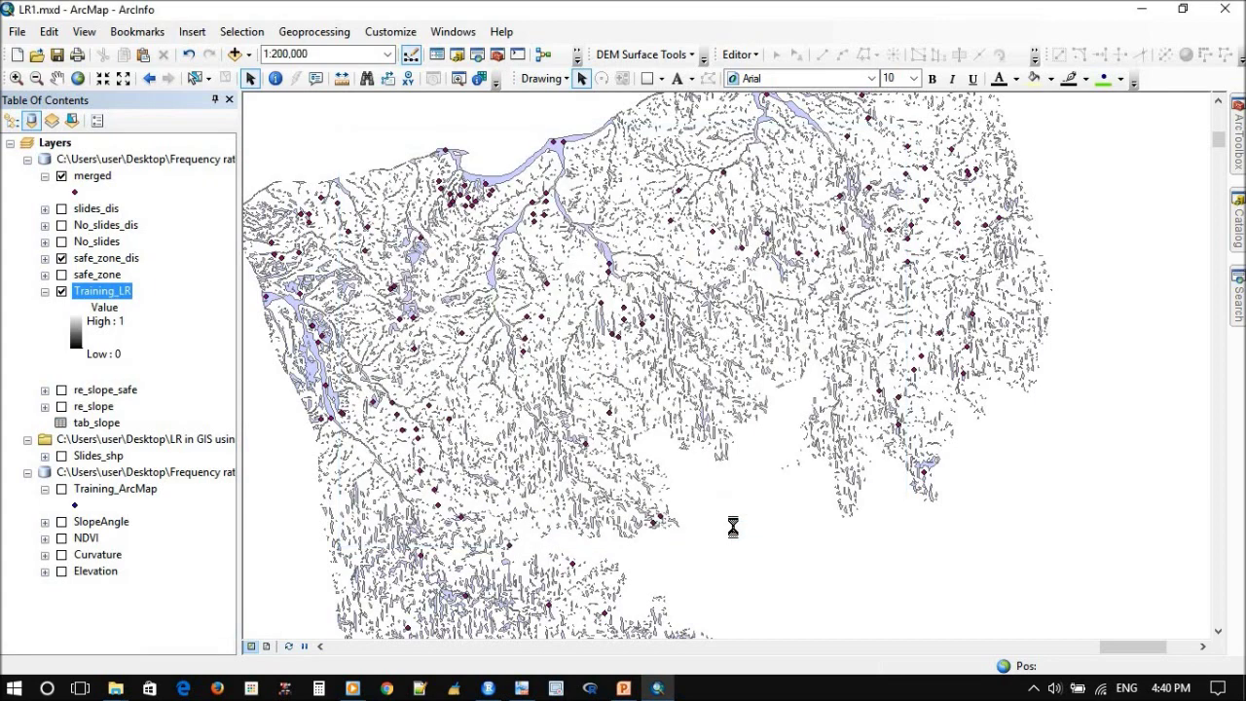
# Step: Hide the safe_zone_dis and merged layers and collapse the Training_ArcMap legend entry
pyautogui.click(61, 258)
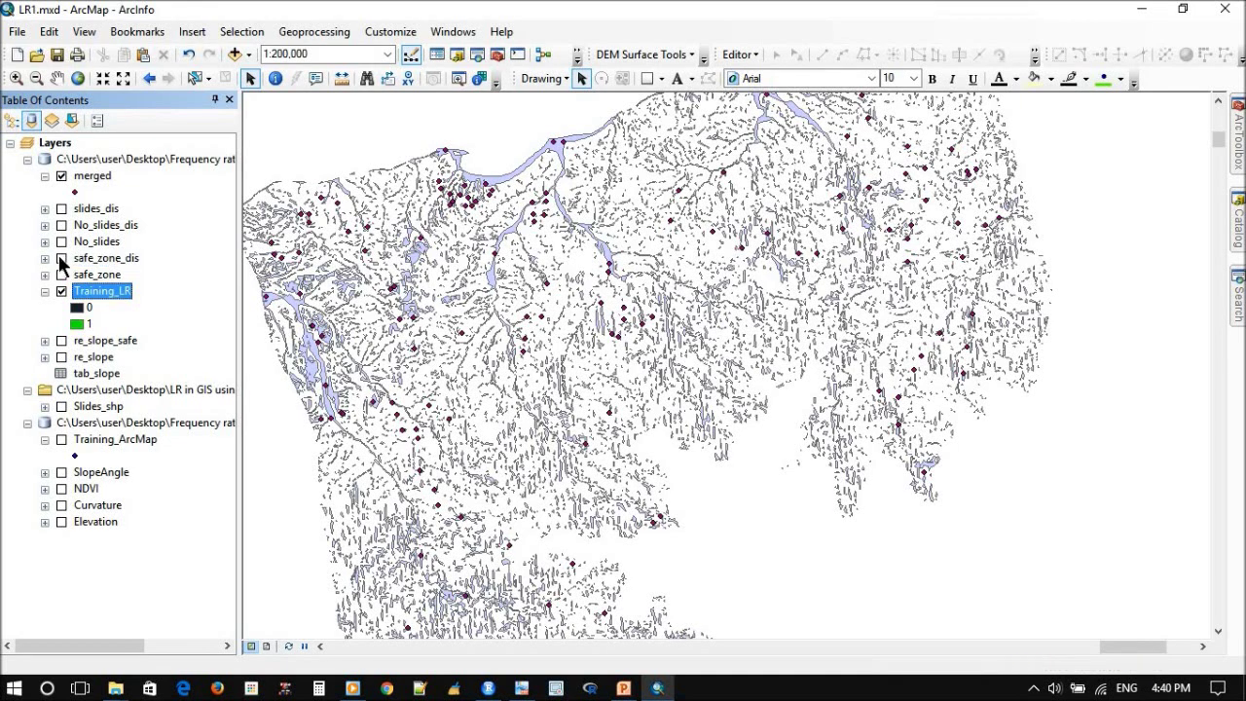
pyautogui.click(61, 177)
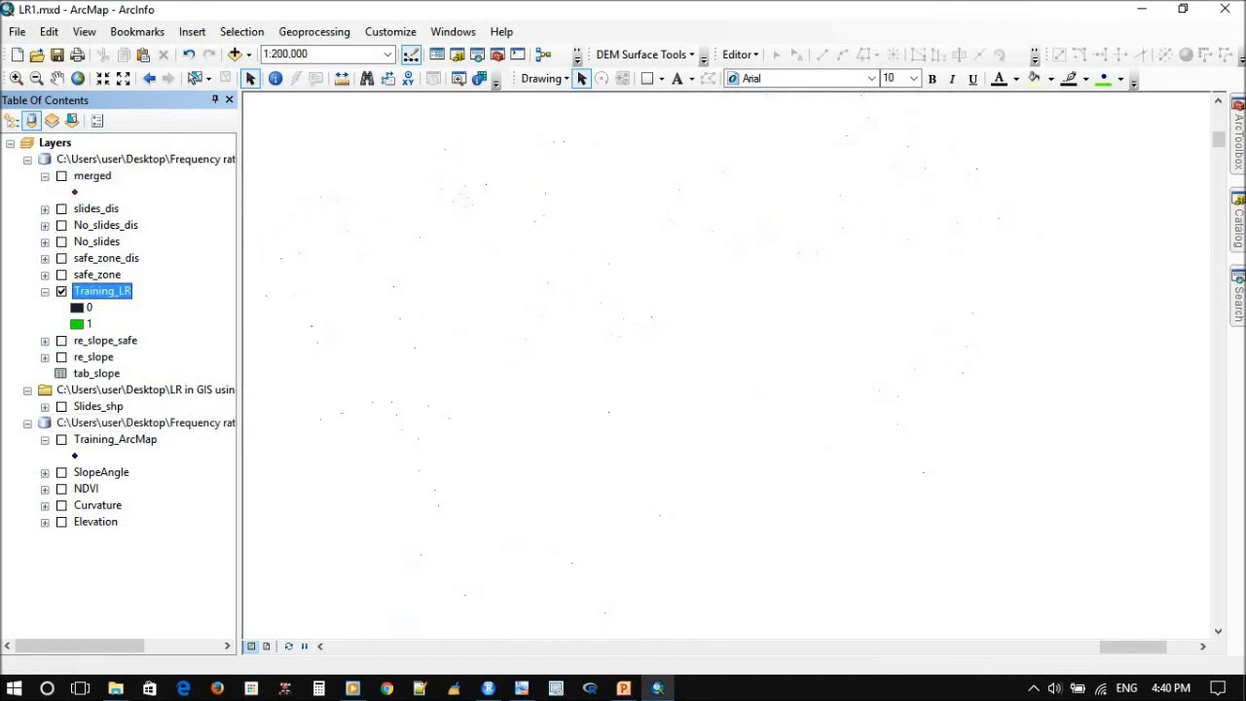
pyautogui.click(45, 440)
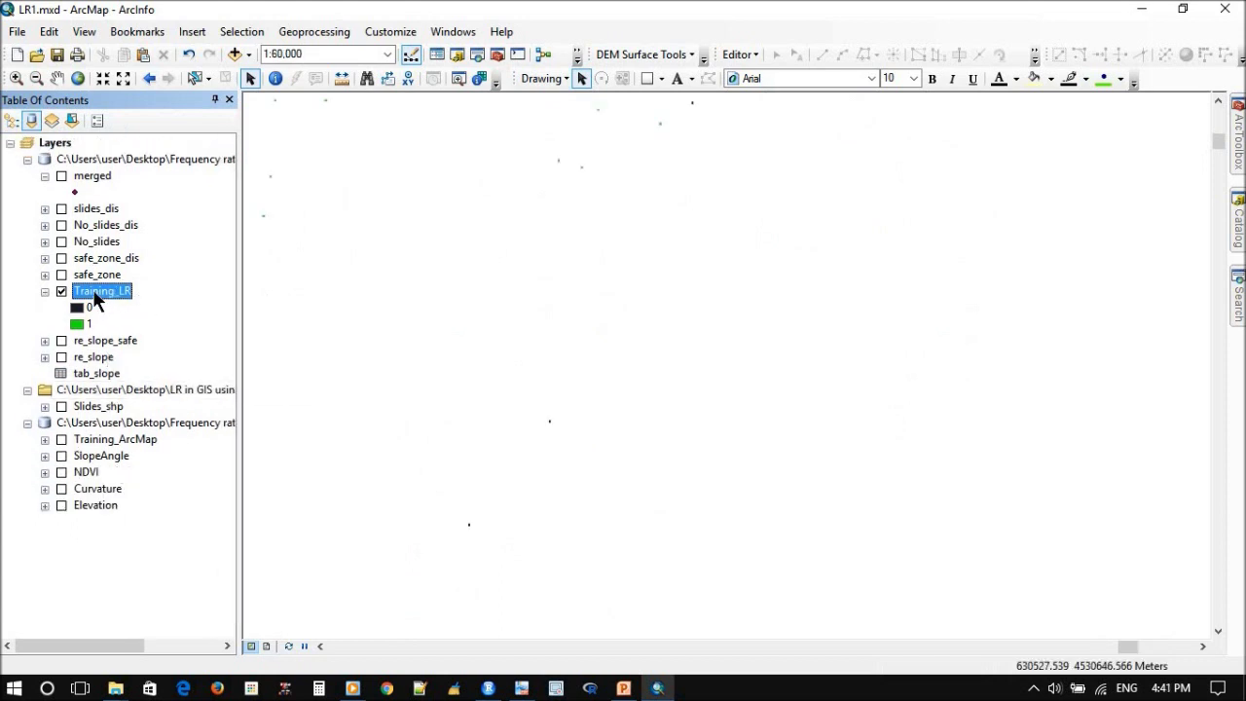
pyautogui.rightClick(94, 298)
pyautogui.press('Escape')
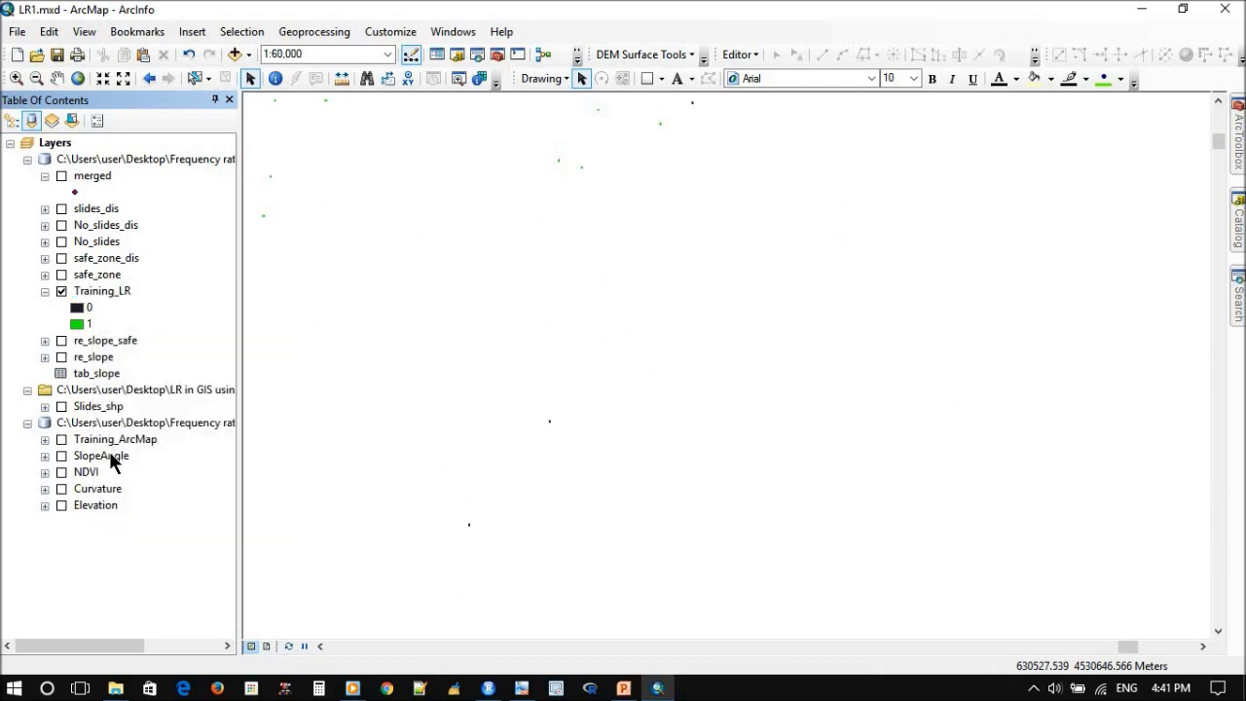